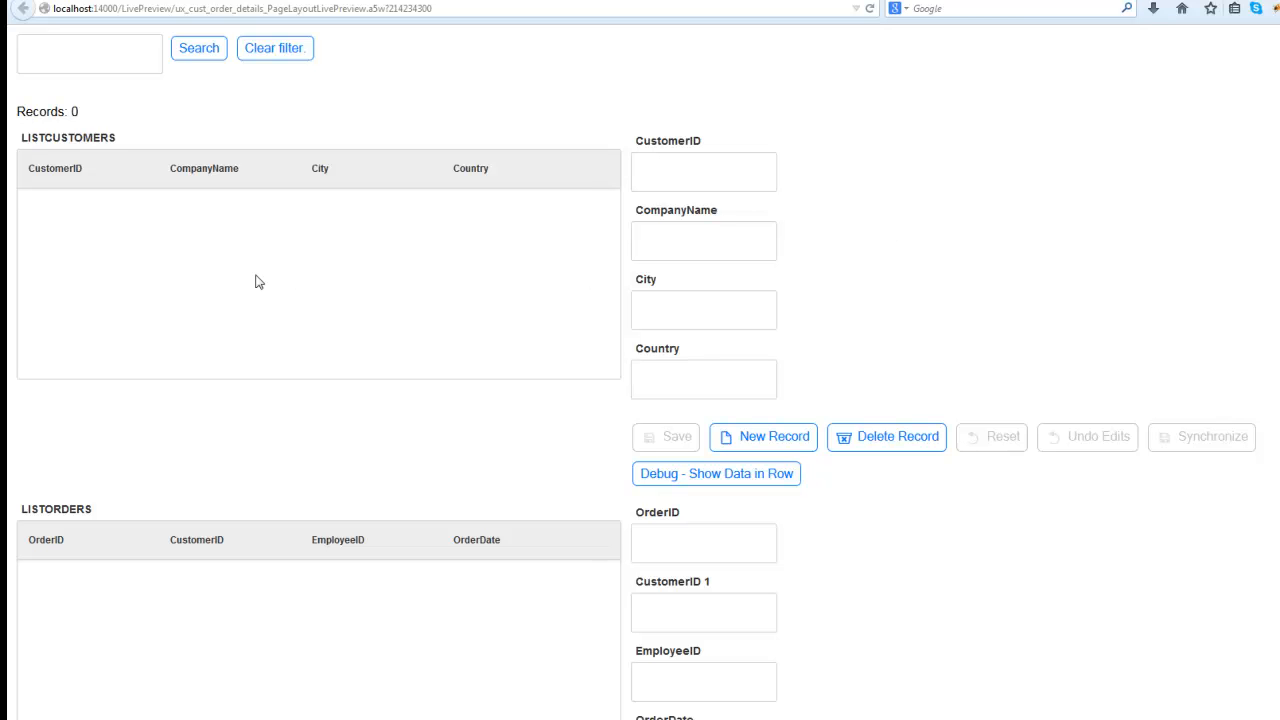
- Open the developer console and search the customer list for "uk"
{"action": "scroll", "coordinate": [660, 525], "scroll_direction": "down", "scroll_amount": 5}
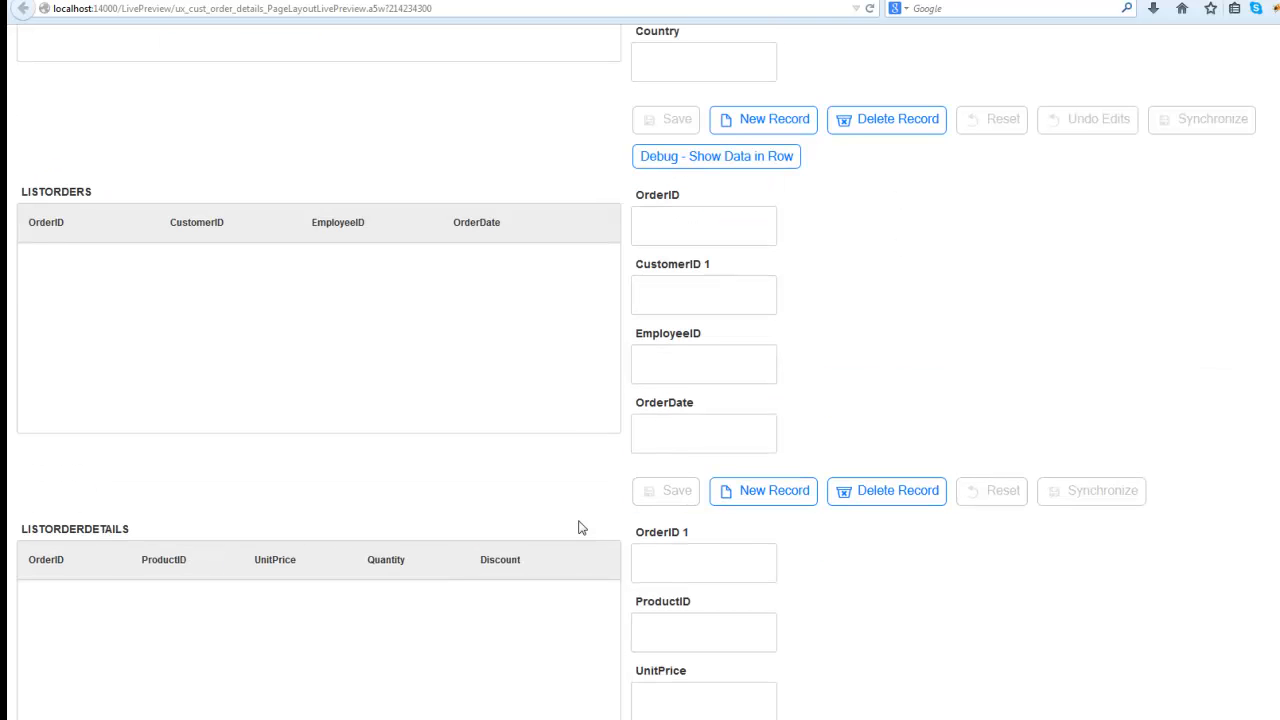
{"action": "scroll", "coordinate": [212, 516], "scroll_direction": "up", "scroll_amount": 5}
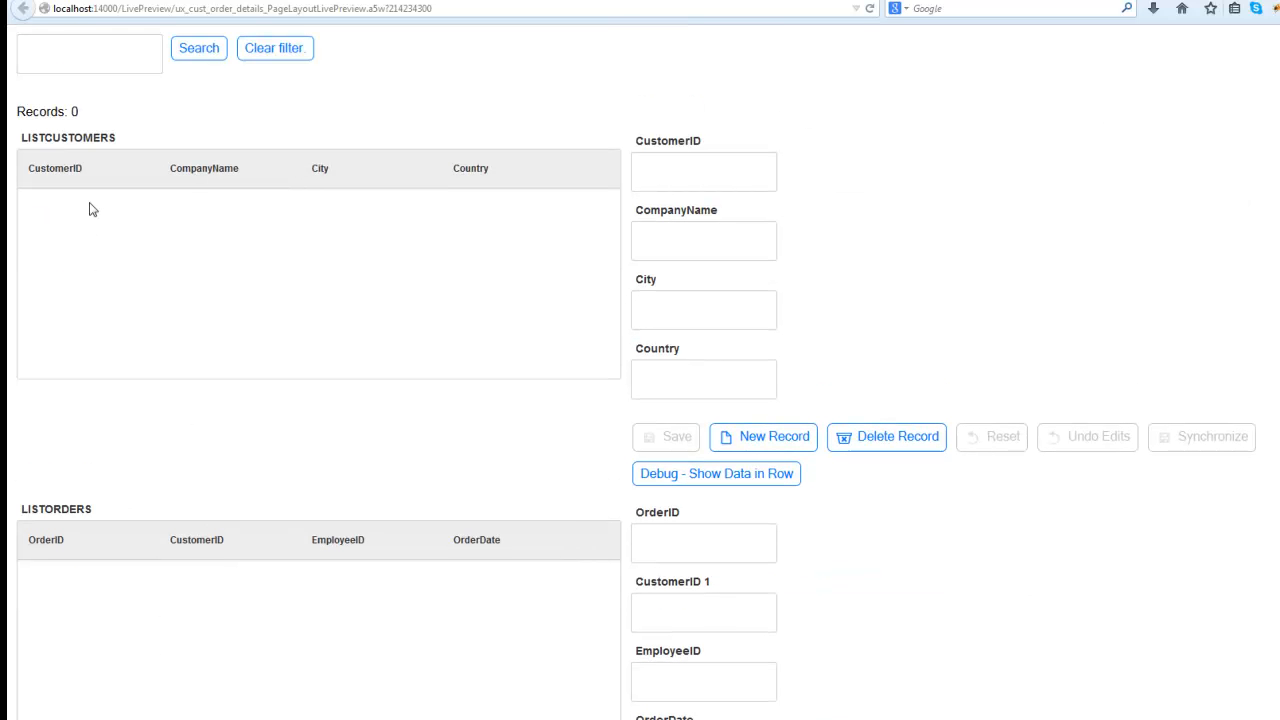
{"action": "scroll", "coordinate": [146, 594], "scroll_direction": "down", "scroll_amount": 6}
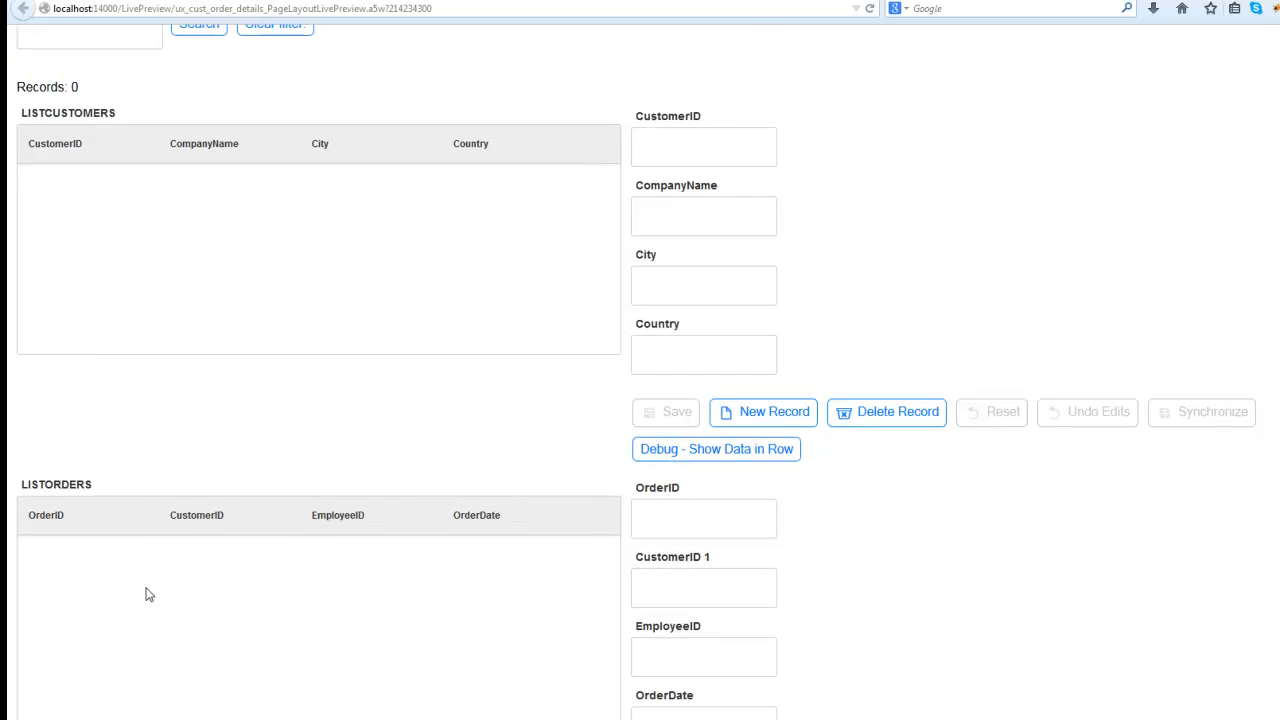
{"action": "scroll", "coordinate": [110, 600], "scroll_direction": "up", "scroll_amount": 6}
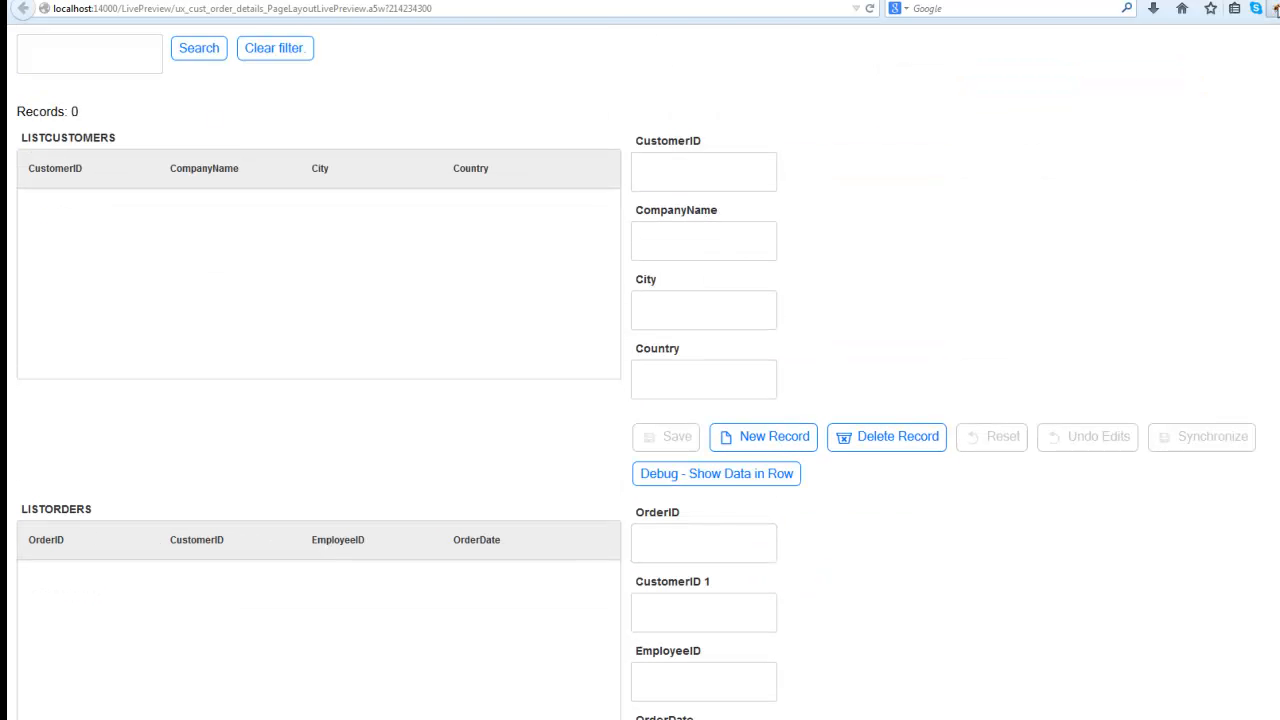
{"action": "key", "text": "F12"}
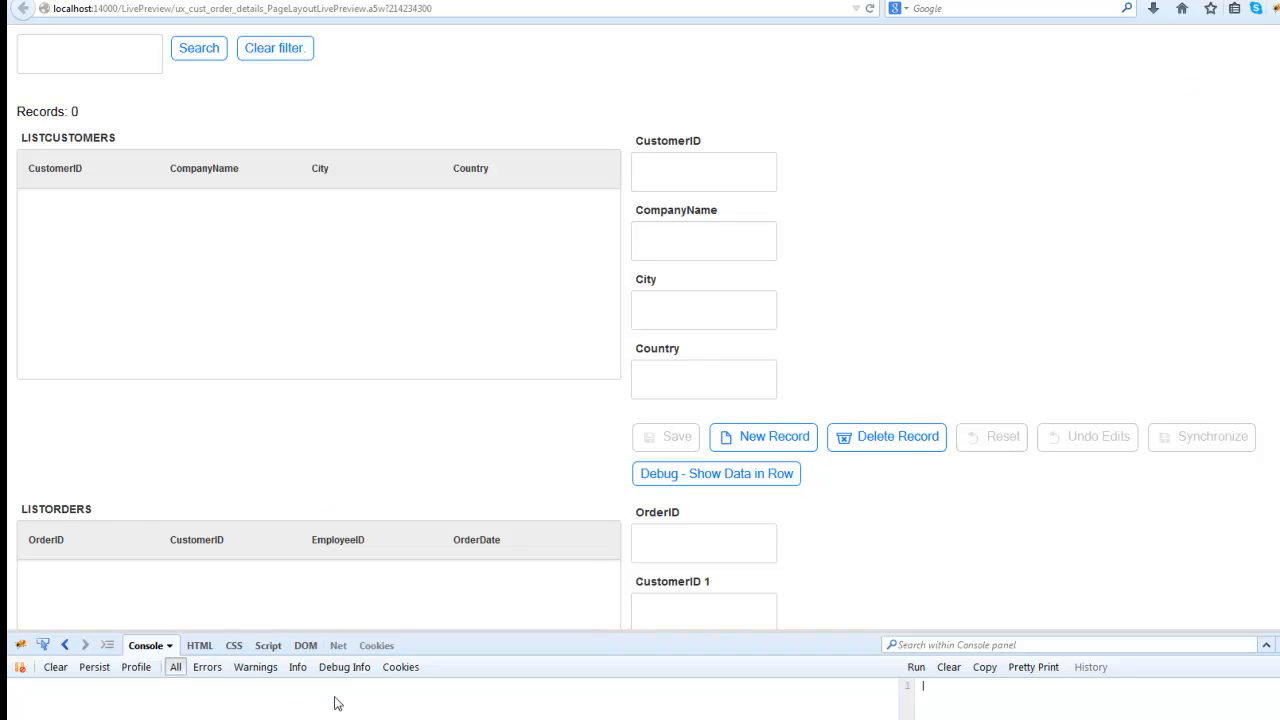
{"action": "left_click", "coordinate": [125, 53]}
{"action": "left_click", "coordinate": [209, 51]}
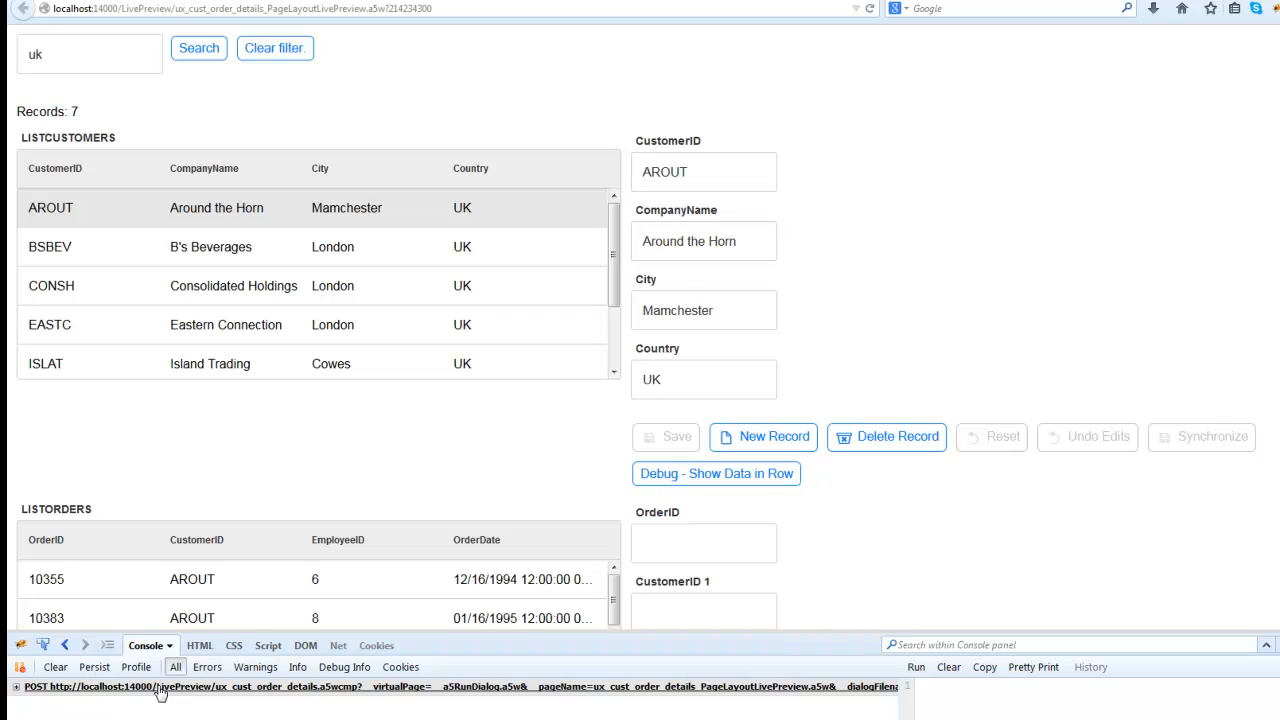
- Expand the logged search request, examine the nested order data in its response, and clear the console
{"action": "left_click", "coordinate": [158, 688]}
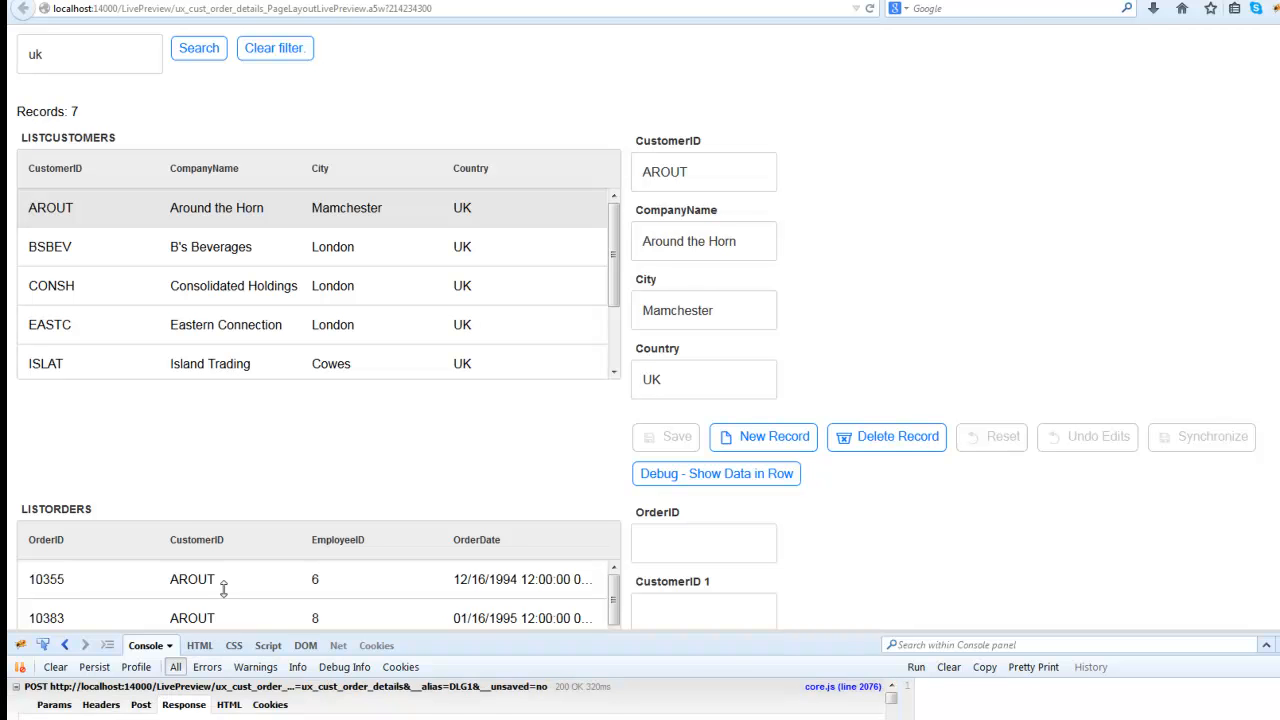
{"action": "left_click_drag", "start_coordinate": [224, 589], "coordinate": [243, 443]}
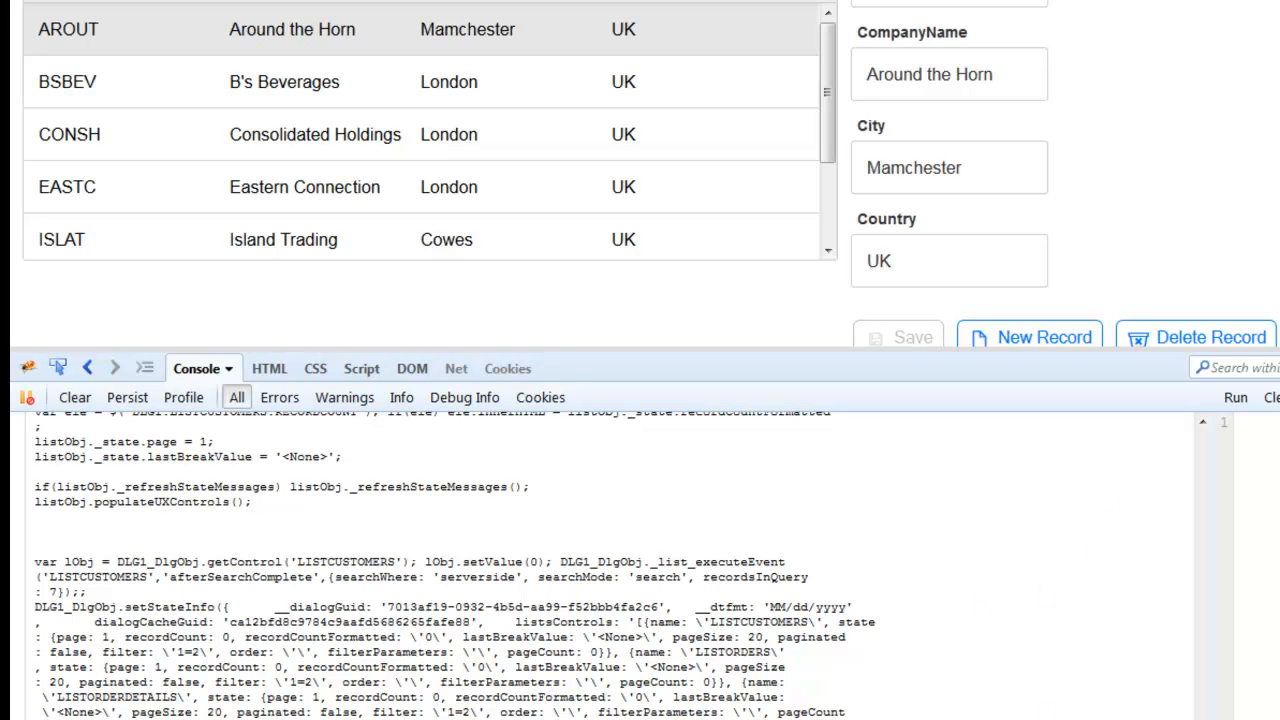
{"action": "left_click_drag", "start_coordinate": [1202, 424], "coordinate": [1202, 565]}
{"action": "scroll", "coordinate": [228, 597], "scroll_direction": "down", "scroll_amount": 10}
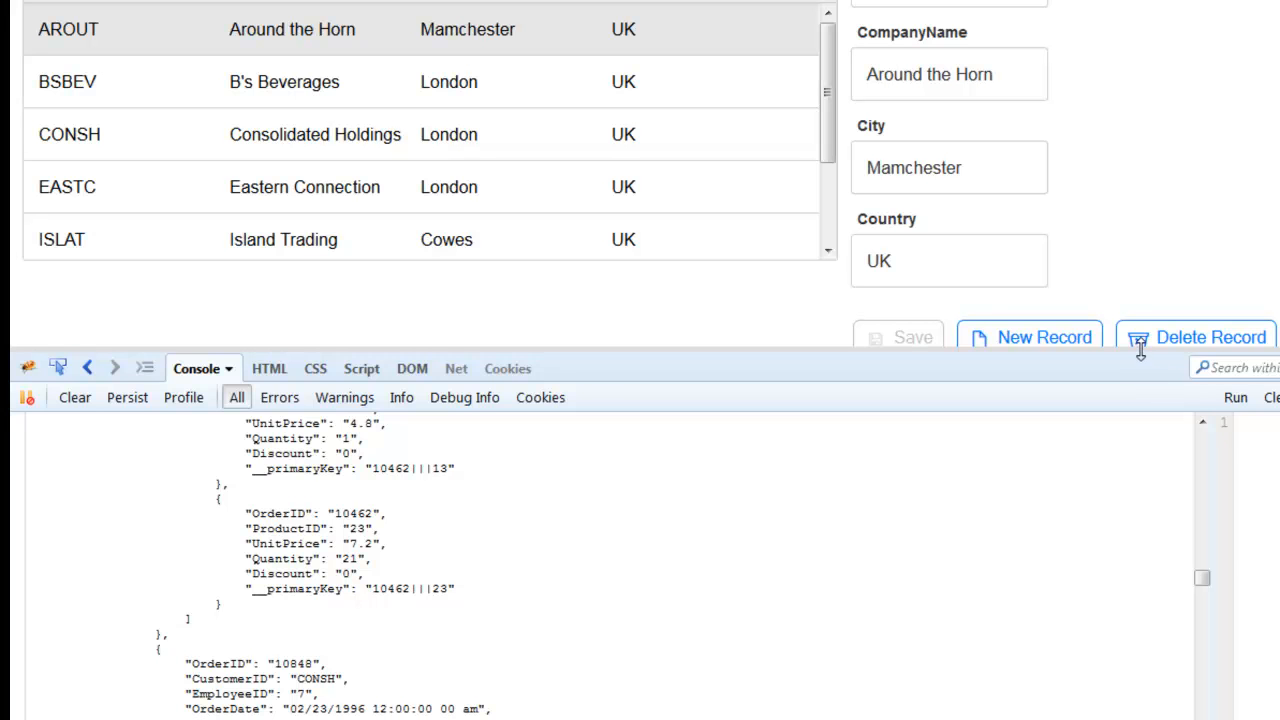
{"action": "left_click_drag", "start_coordinate": [1140, 350], "coordinate": [1150, 524]}
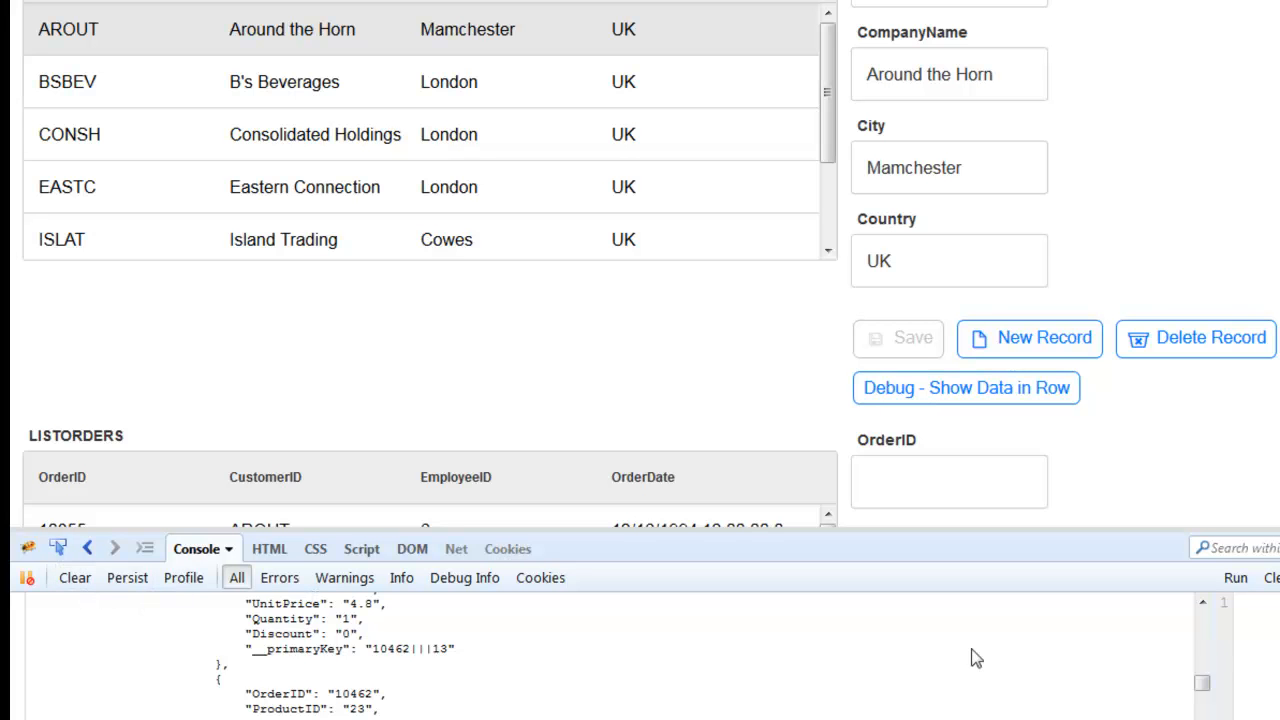
{"action": "left_click_drag", "start_coordinate": [1200, 684], "coordinate": [1206, 602]}
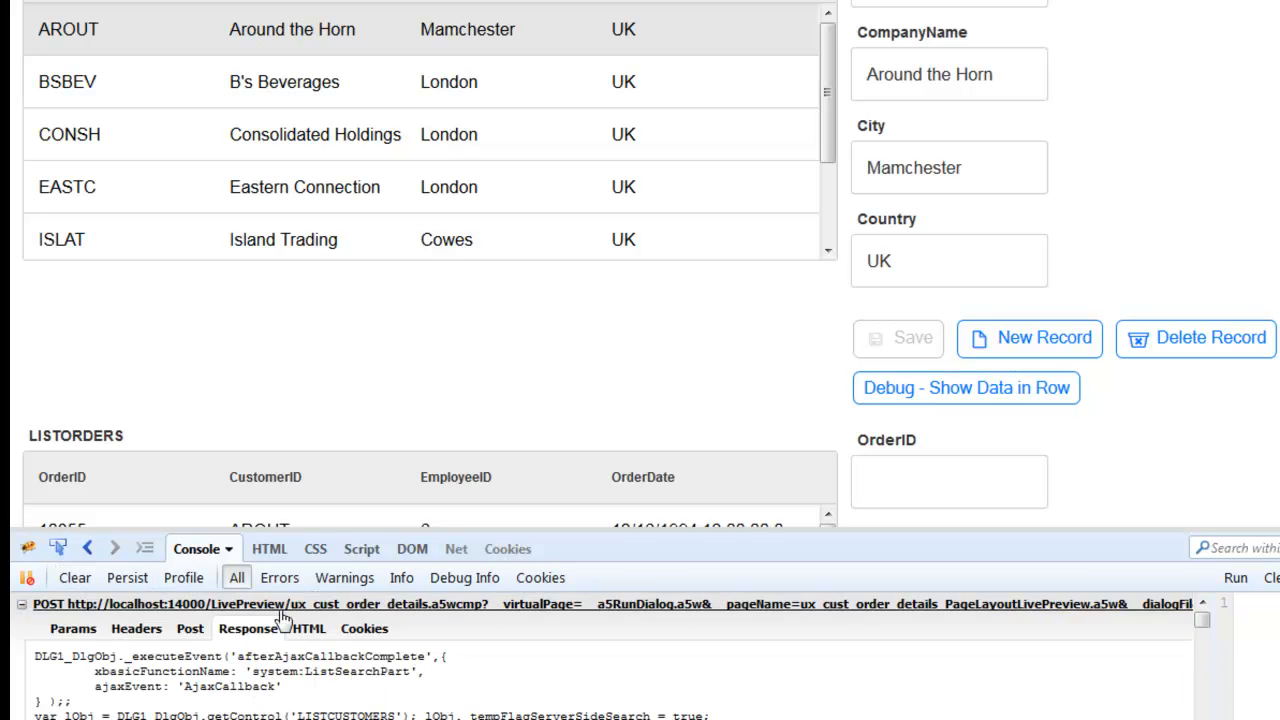
{"action": "left_click", "coordinate": [77, 578]}
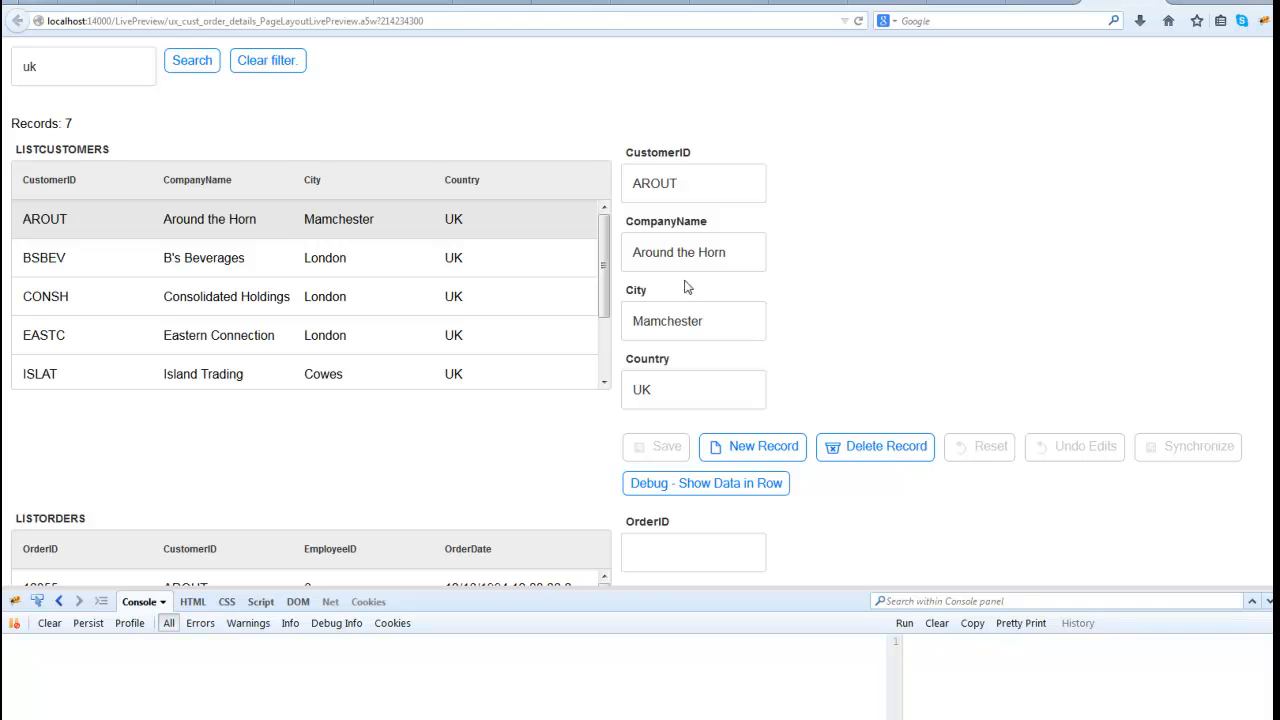
- Correct the city of the Around the Horn customer record to Manchester and save the record
{"action": "left_click", "coordinate": [672, 321]}
{"action": "key", "text": "BackSpace"}
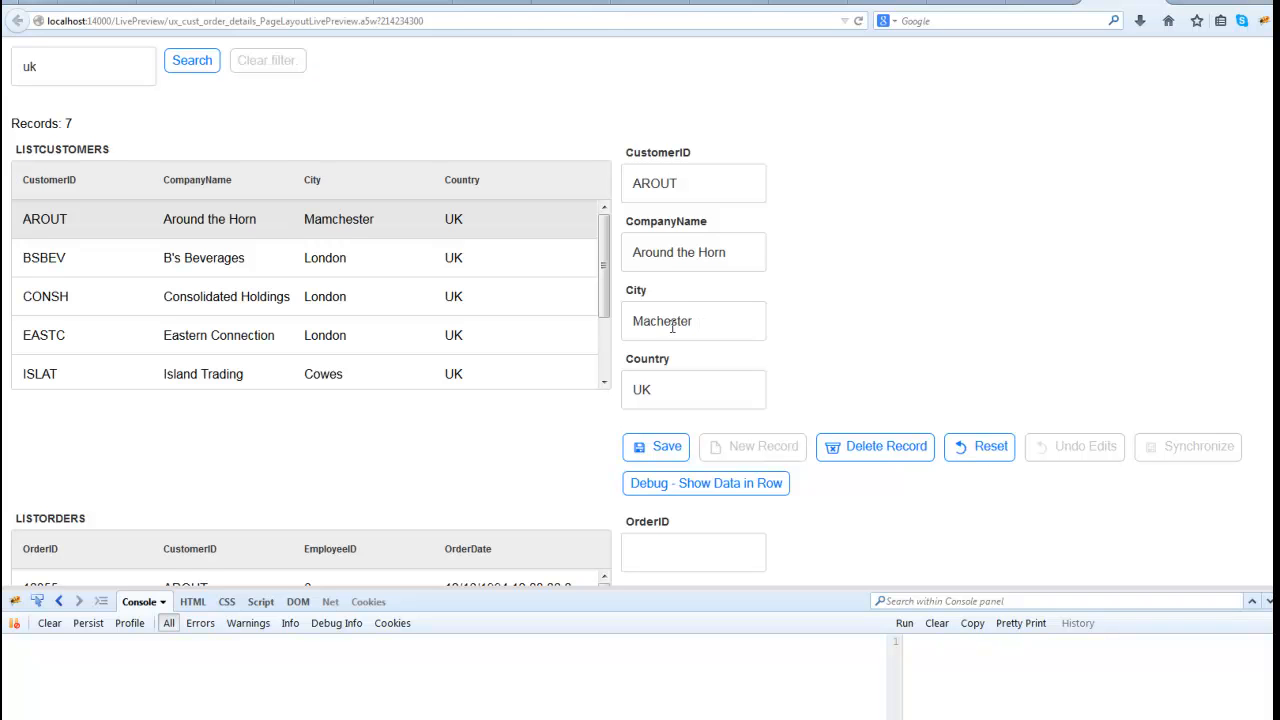
{"action": "type", "text": "n"}
{"action": "left_click", "coordinate": [659, 448]}
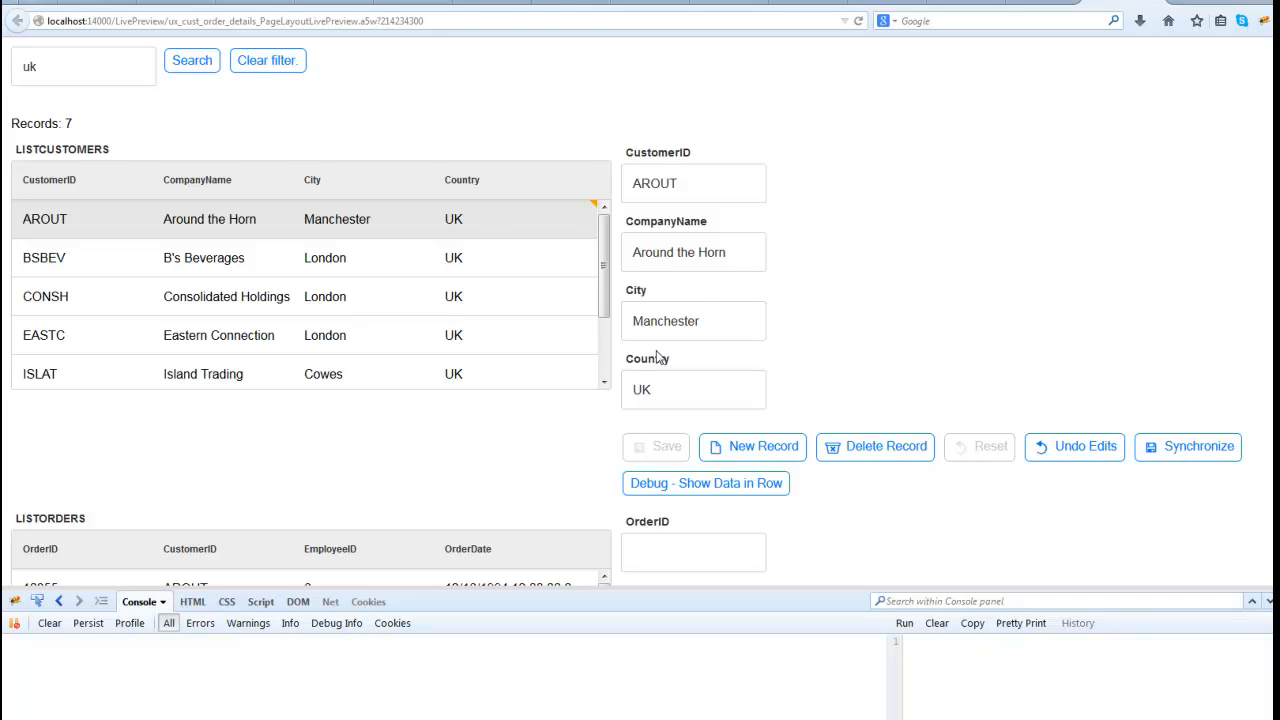
- Set the EmployeeID of the B's Beverages order dated 04/11/1995 to 5 and save that order
{"action": "scroll", "coordinate": [700, 420], "scroll_direction": "down", "scroll_amount": 2}
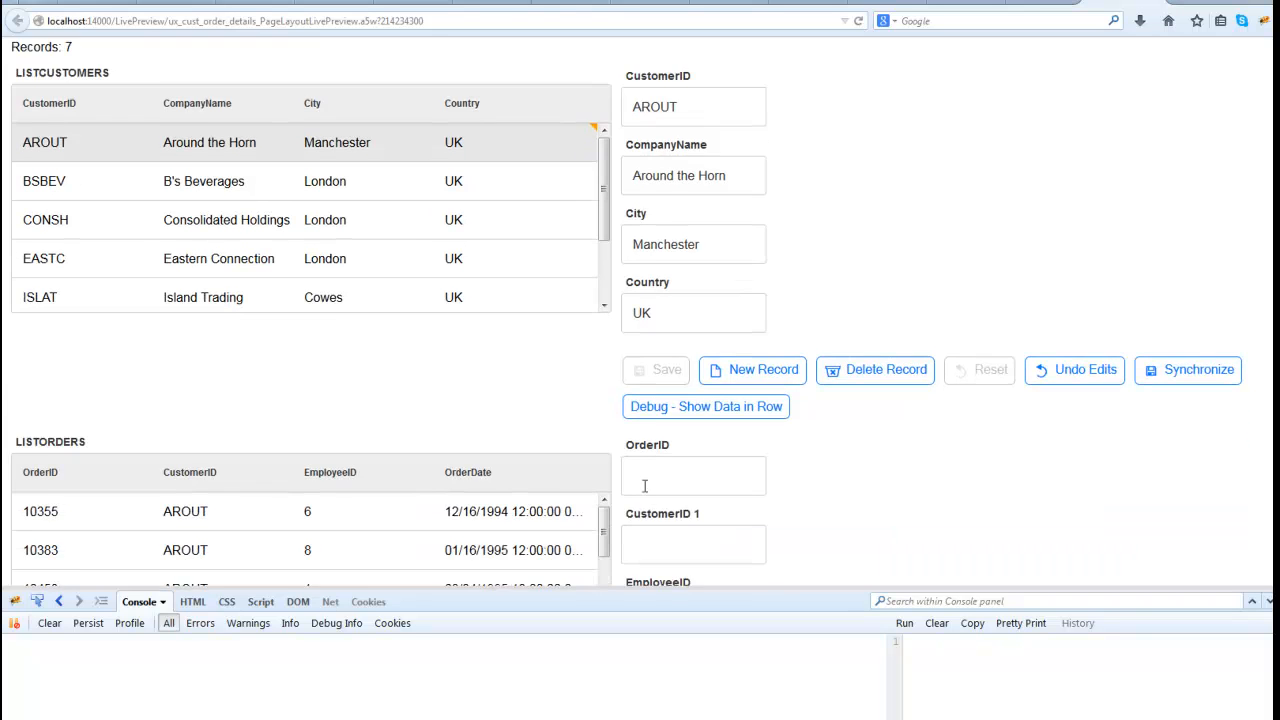
{"action": "left_click", "coordinate": [199, 172]}
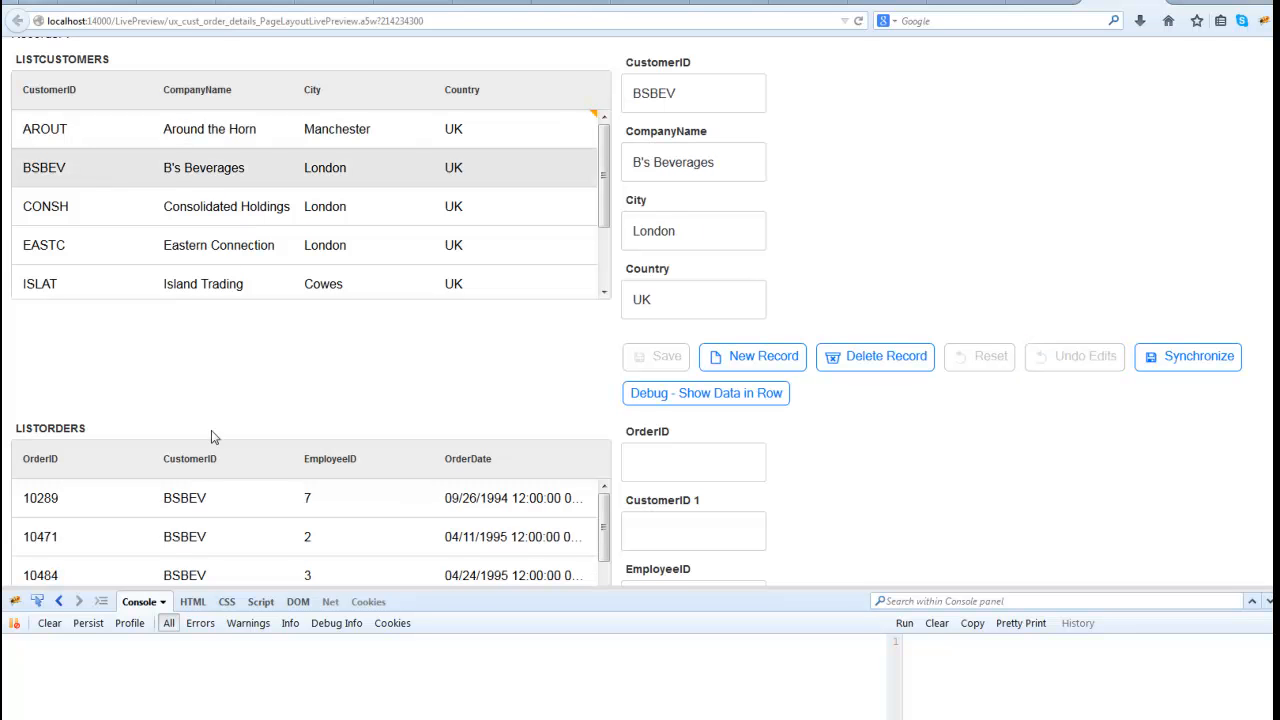
{"action": "left_click", "coordinate": [200, 541]}
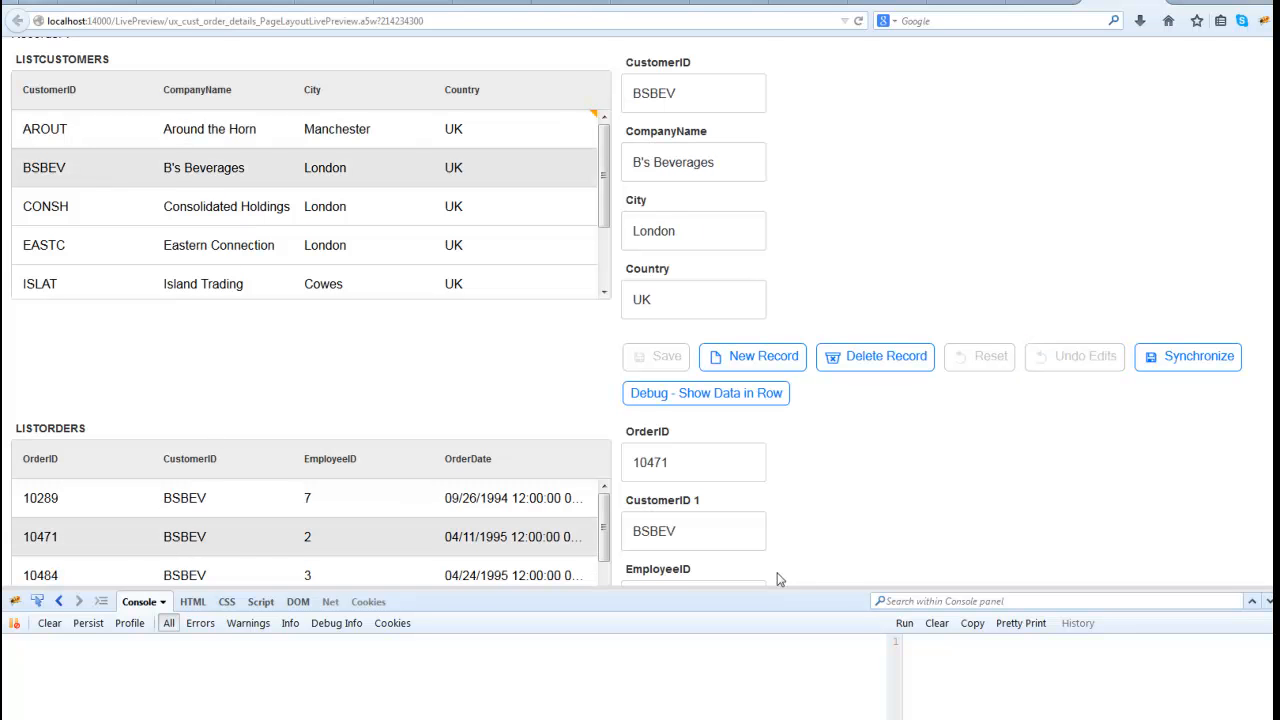
{"action": "scroll", "coordinate": [837, 520], "scroll_direction": "down", "scroll_amount": 3}
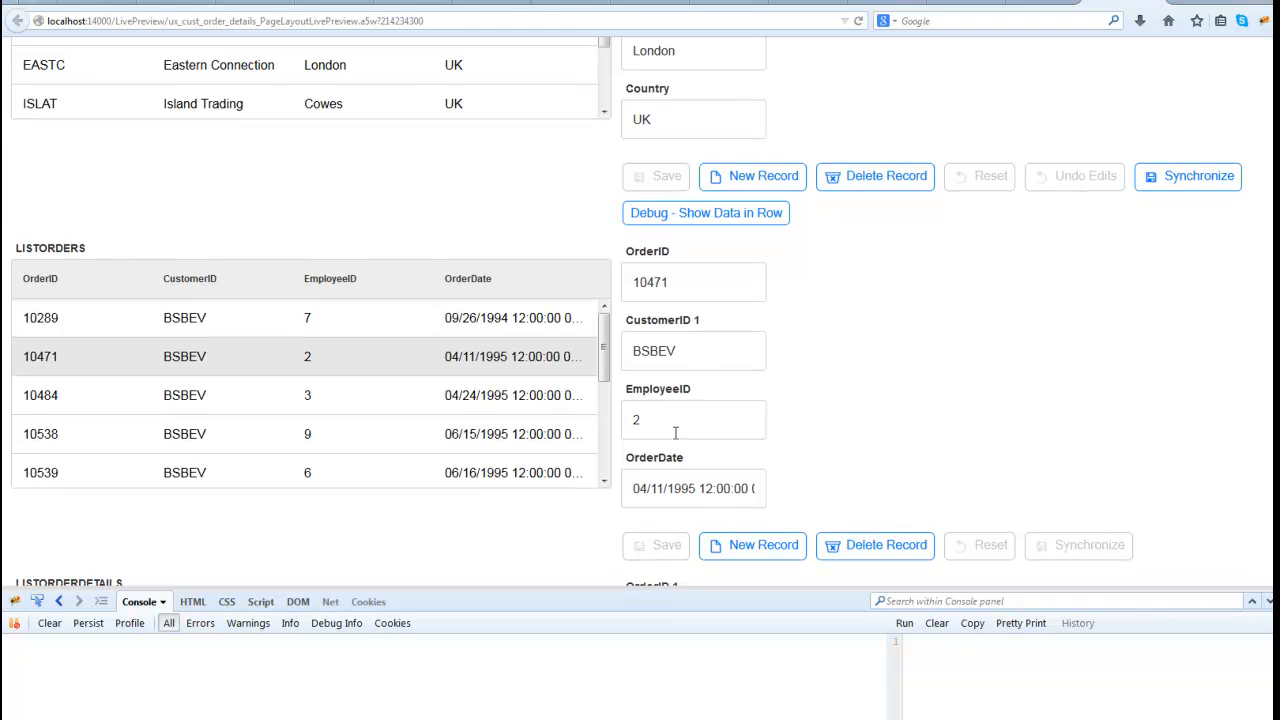
{"action": "left_click_drag", "start_coordinate": [619, 422], "coordinate": [583, 428]}
{"action": "type", "text": "5"}
{"action": "left_click", "coordinate": [645, 549]}
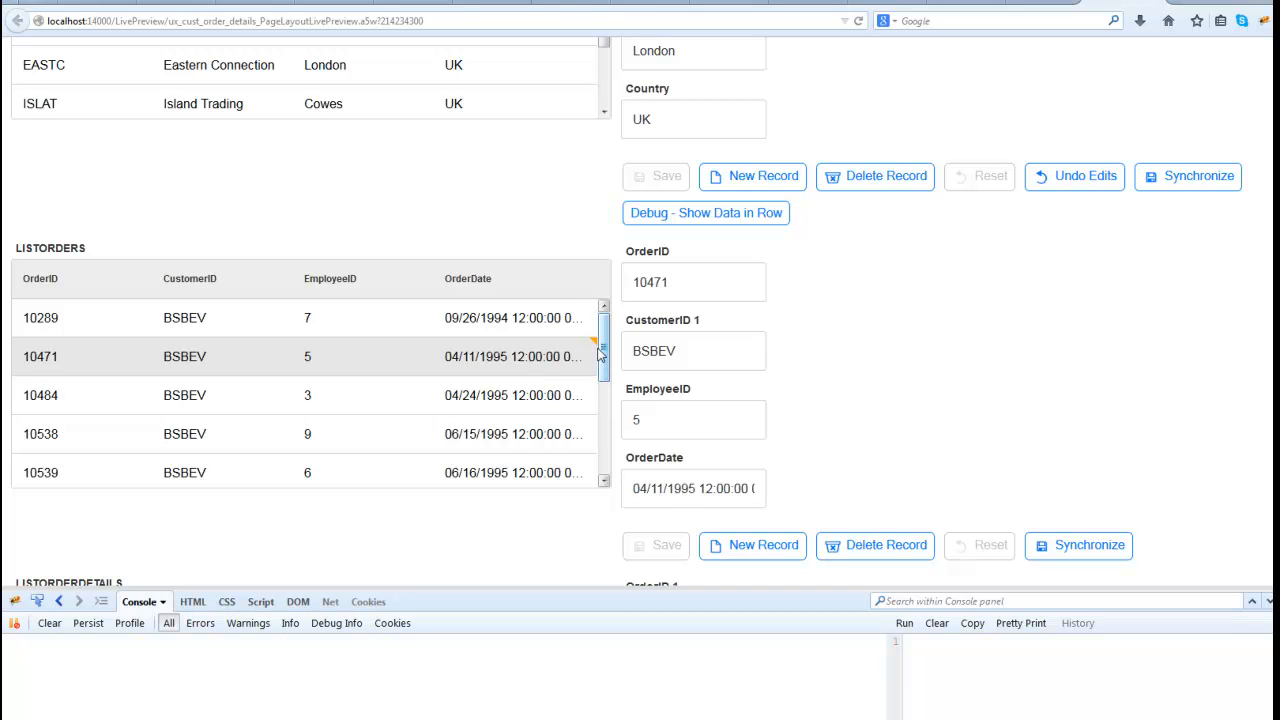
- In the B's Beverages order dated 04/24/1995, set the unit price of product 21 to 7 and save the detail
{"action": "scroll", "coordinate": [850, 363], "scroll_direction": "up", "scroll_amount": 3}
{"action": "scroll", "coordinate": [856, 363], "scroll_direction": "up", "scroll_amount": 1}
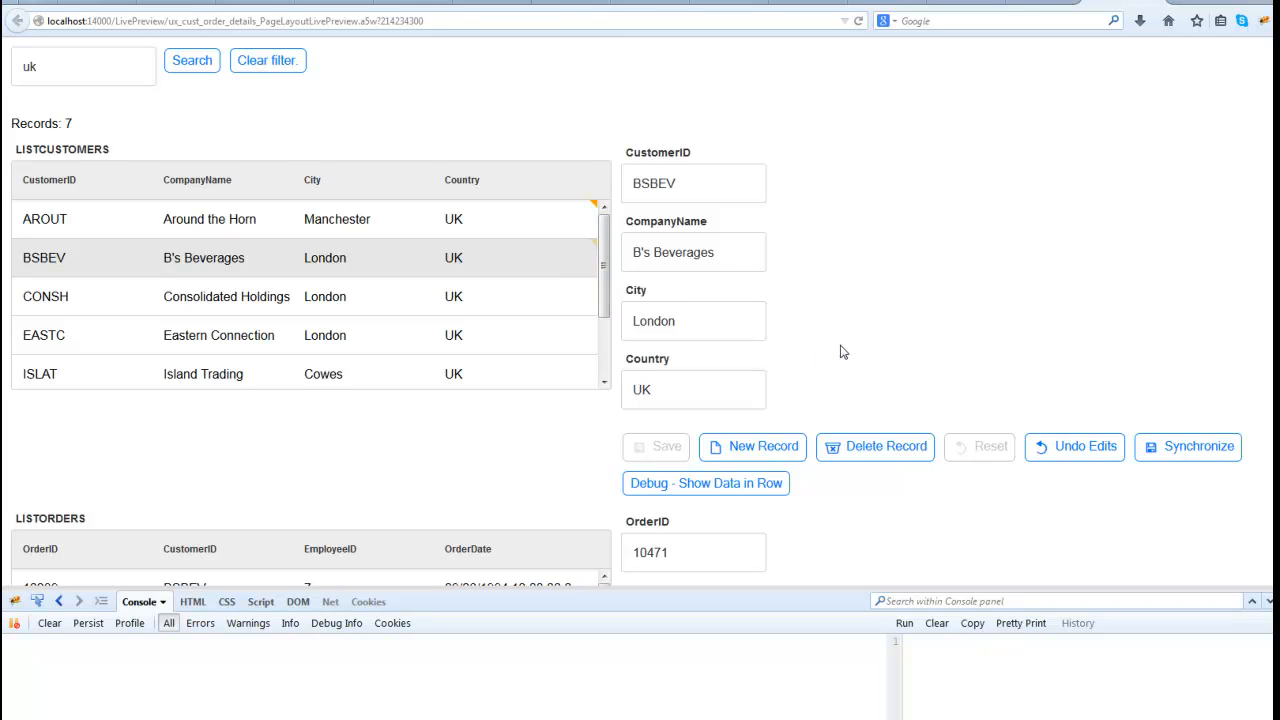
{"action": "scroll", "coordinate": [855, 345], "scroll_direction": "down", "scroll_amount": 5}
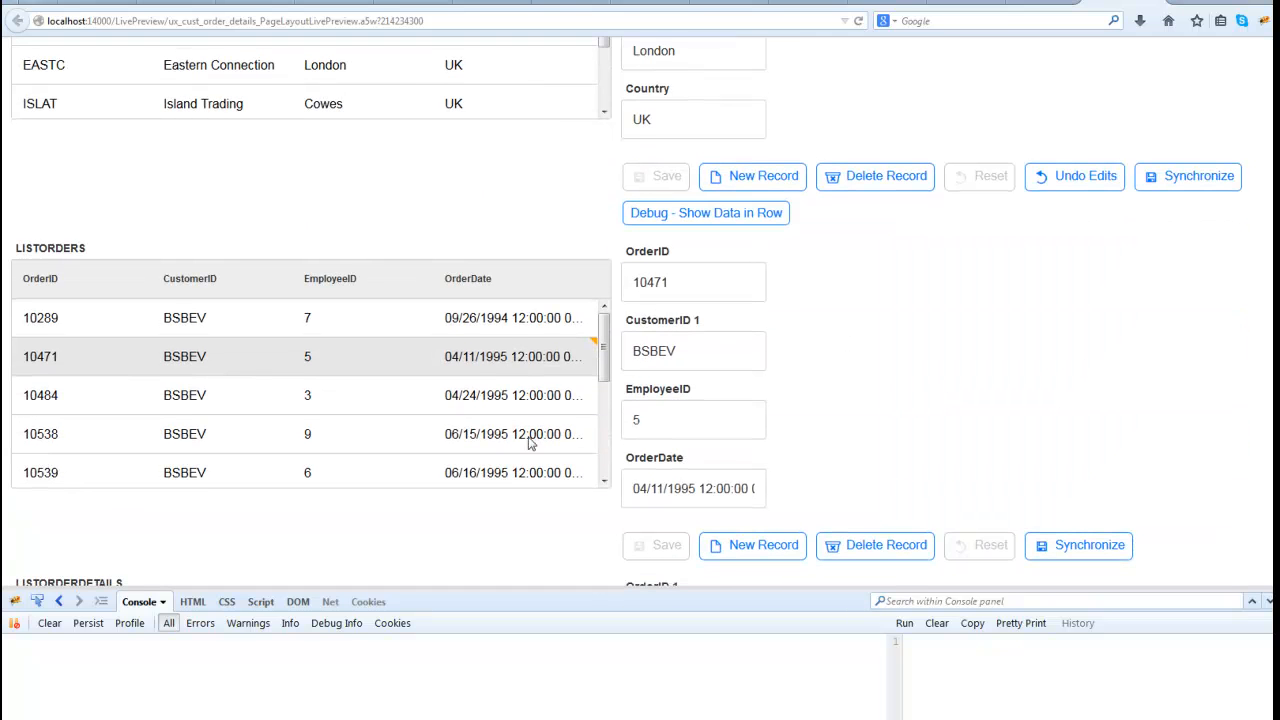
{"action": "left_click", "coordinate": [182, 397]}
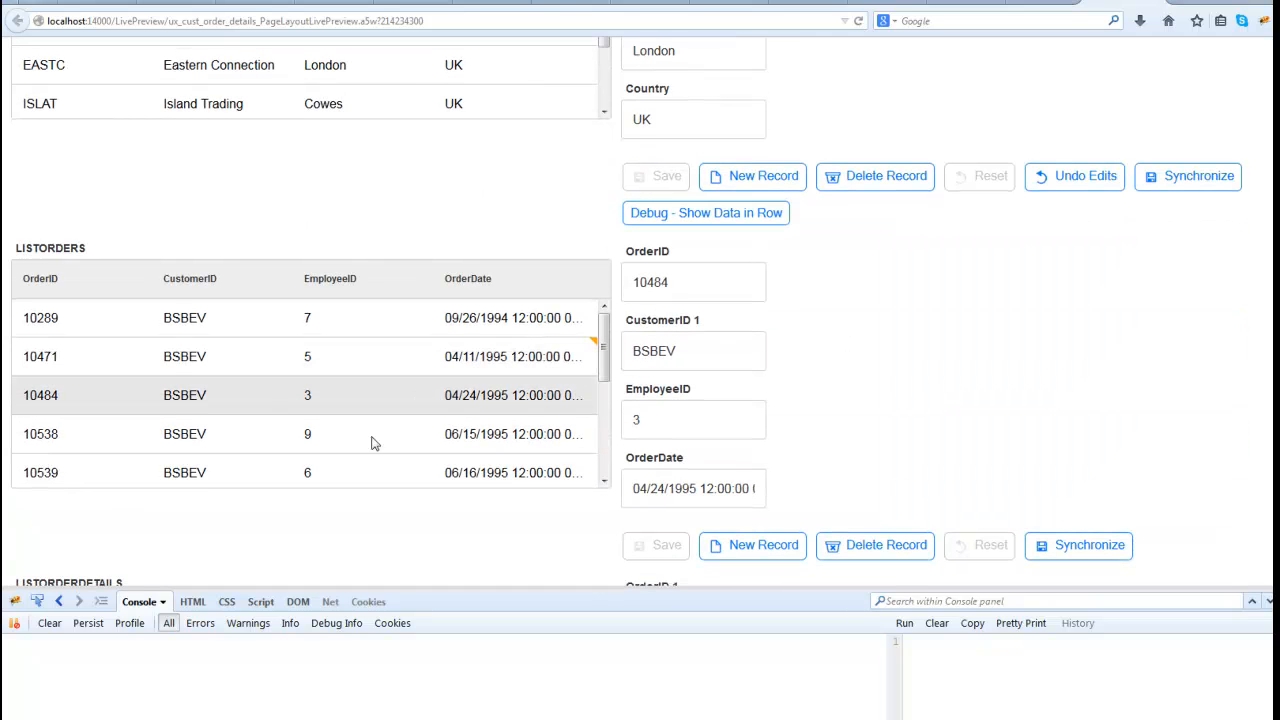
{"action": "scroll", "coordinate": [917, 437], "scroll_direction": "down", "scroll_amount": 7}
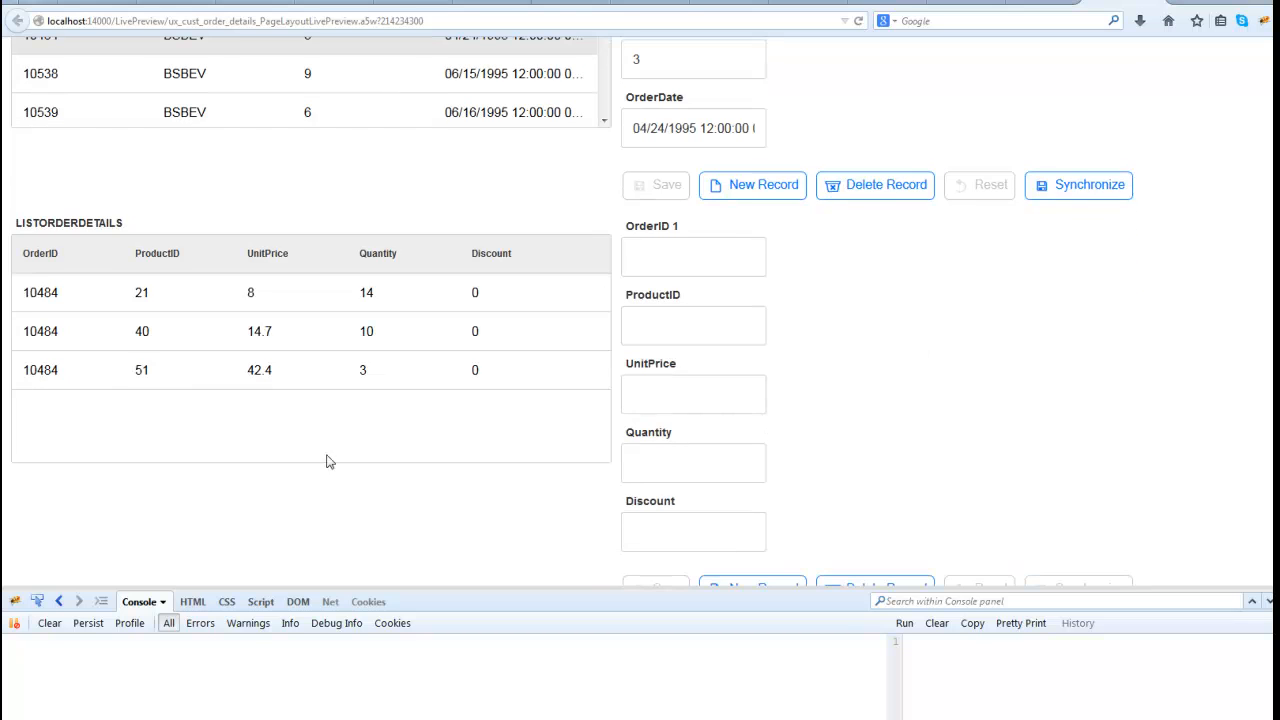
{"action": "left_click", "coordinate": [262, 304]}
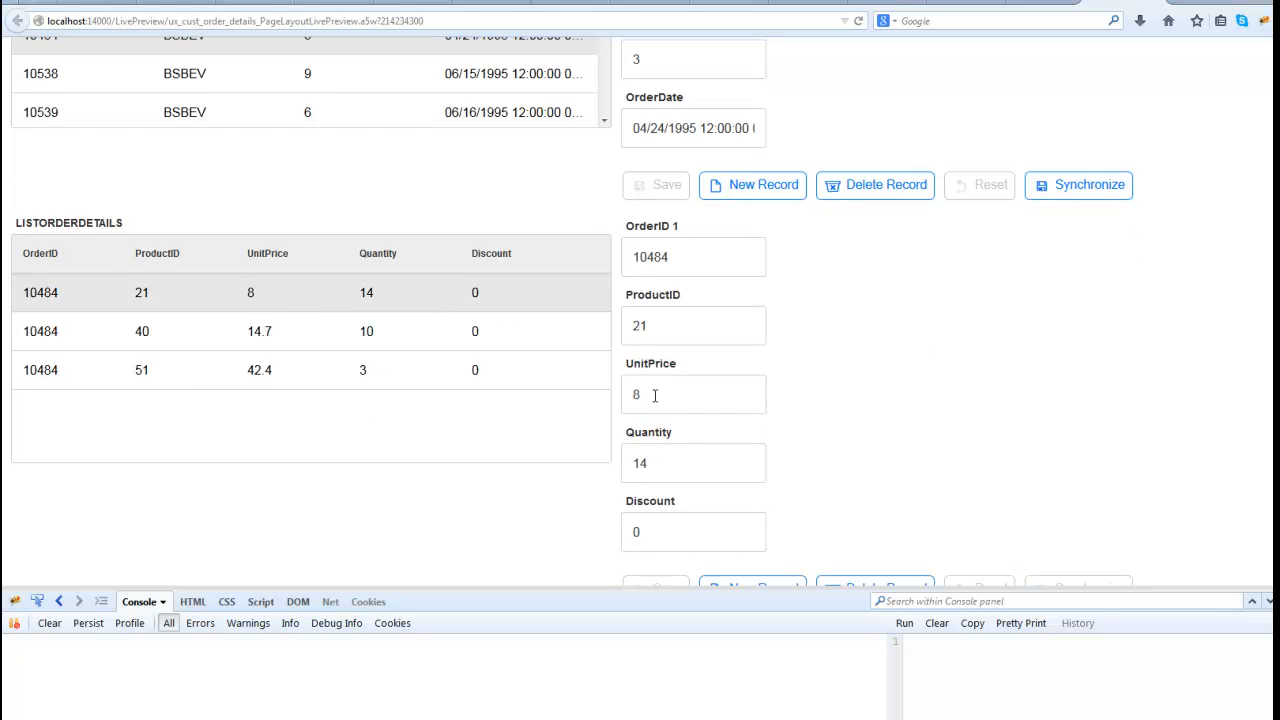
{"action": "left_click_drag", "start_coordinate": [655, 395], "coordinate": [576, 400]}
{"action": "type", "text": "7"}
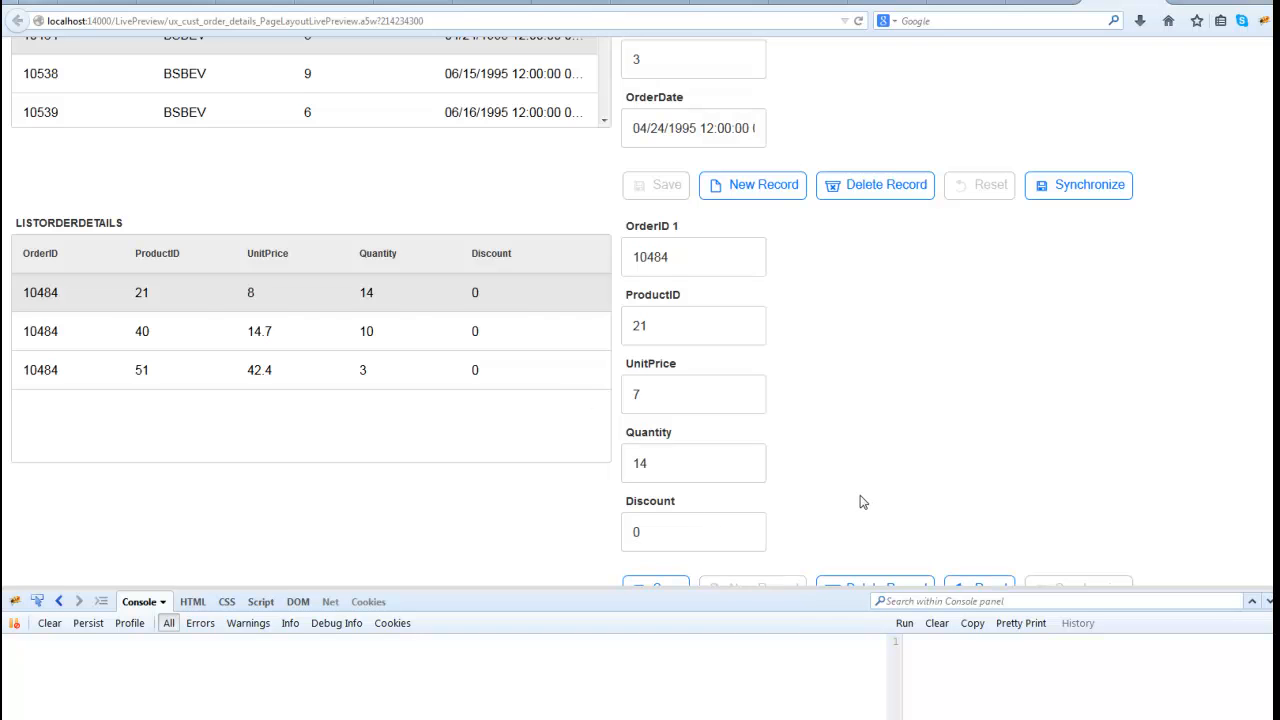
{"action": "scroll", "coordinate": [866, 499], "scroll_direction": "down", "scroll_amount": 3}
{"action": "left_click", "coordinate": [657, 408]}
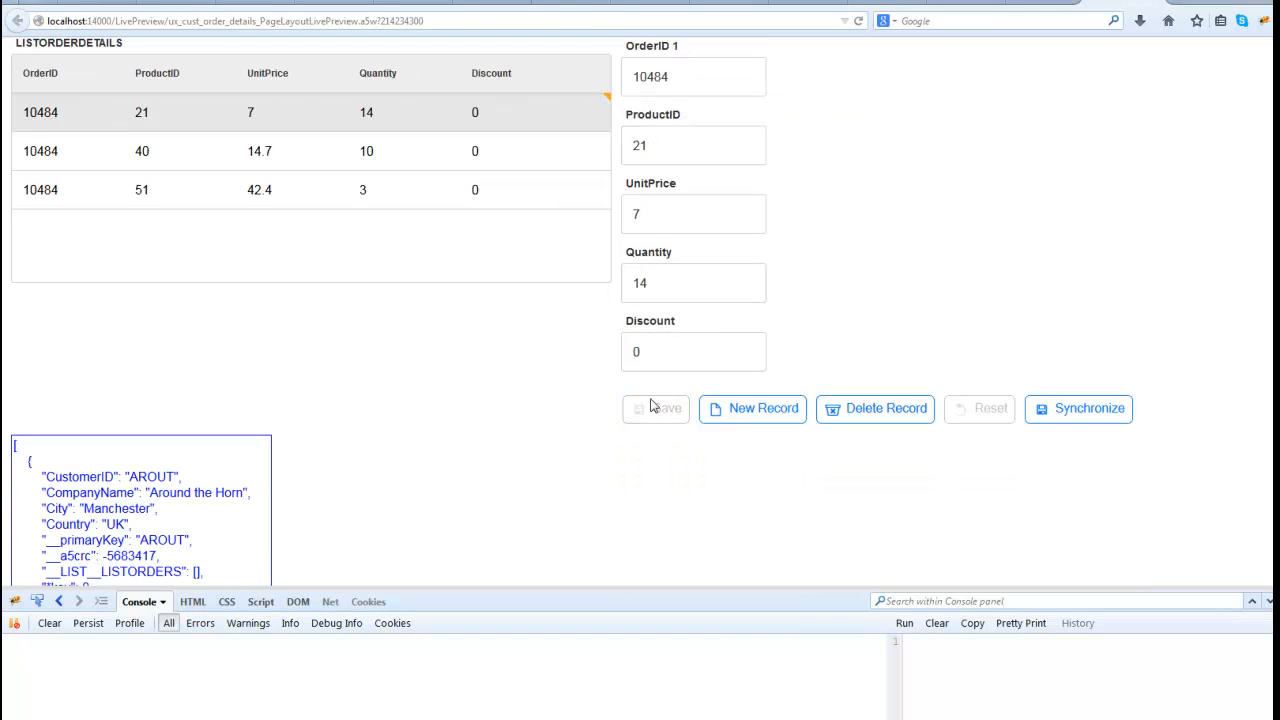
- Set the quantity of product 40 in the same order's details to 2 and save the detail
{"action": "left_click", "coordinate": [435, 161]}
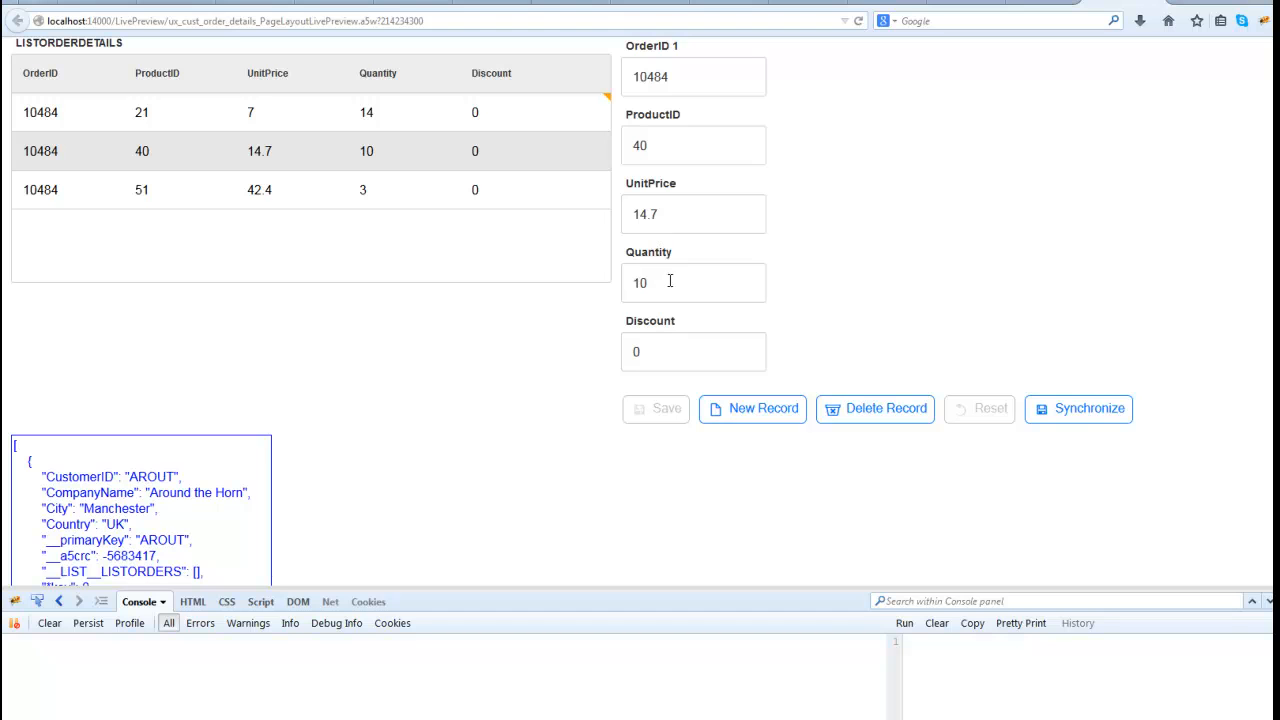
{"action": "left_click_drag", "start_coordinate": [670, 281], "coordinate": [562, 288]}
{"action": "type", "text": "2"}
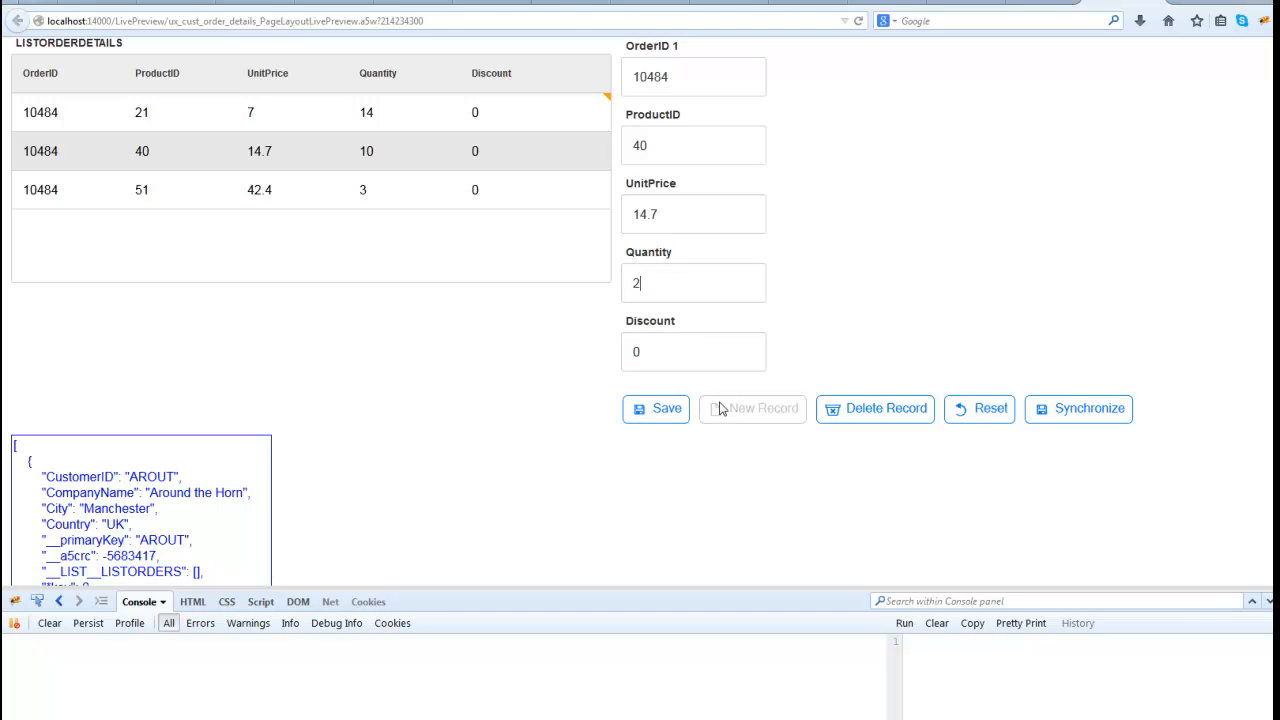
{"action": "left_click", "coordinate": [655, 412]}
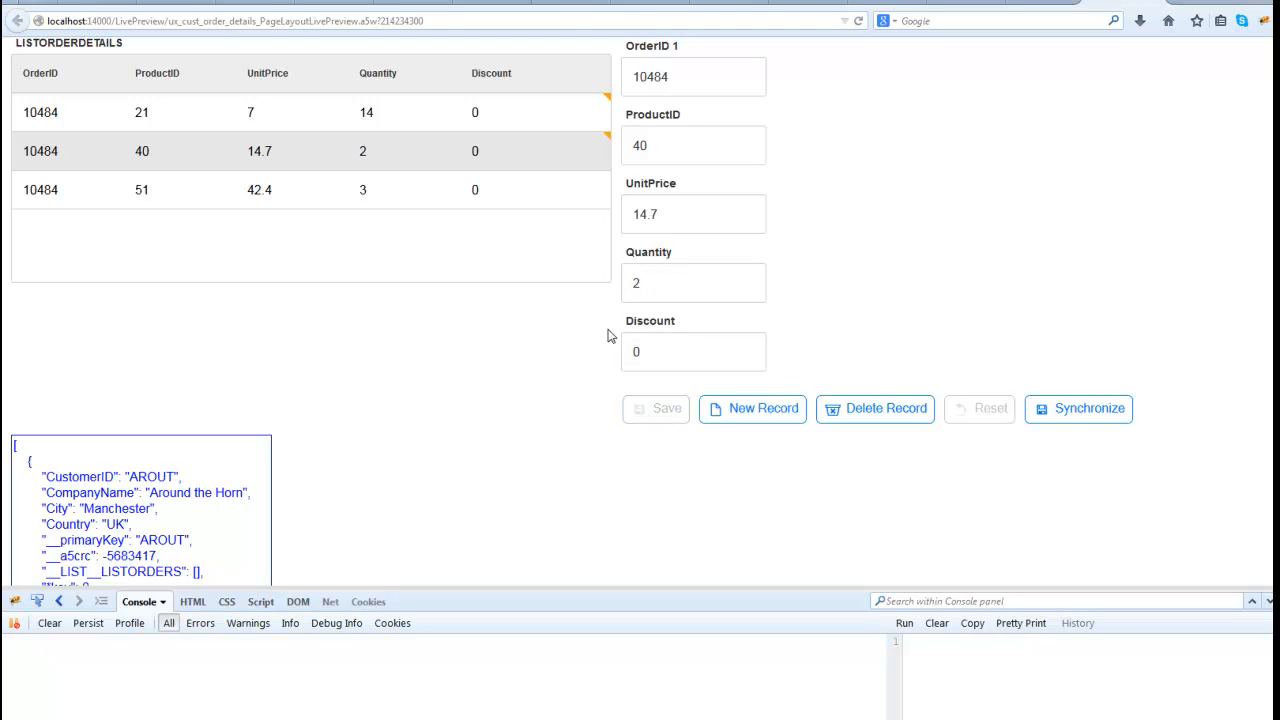
- Review the edited-row markers on the order details, orders and customers lists for B's Beverages
{"action": "scroll", "coordinate": [628, 309], "scroll_direction": "up", "scroll_amount": 2}
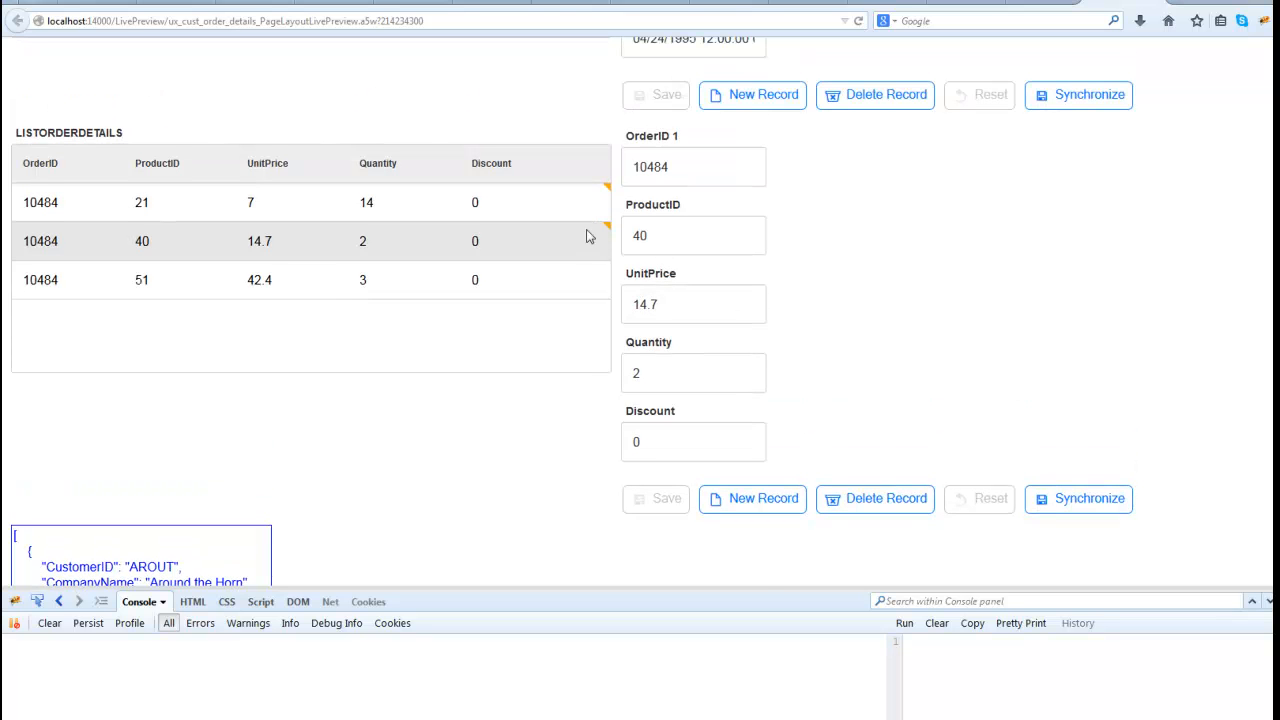
{"action": "scroll", "coordinate": [814, 290], "scroll_direction": "up", "scroll_amount": 4}
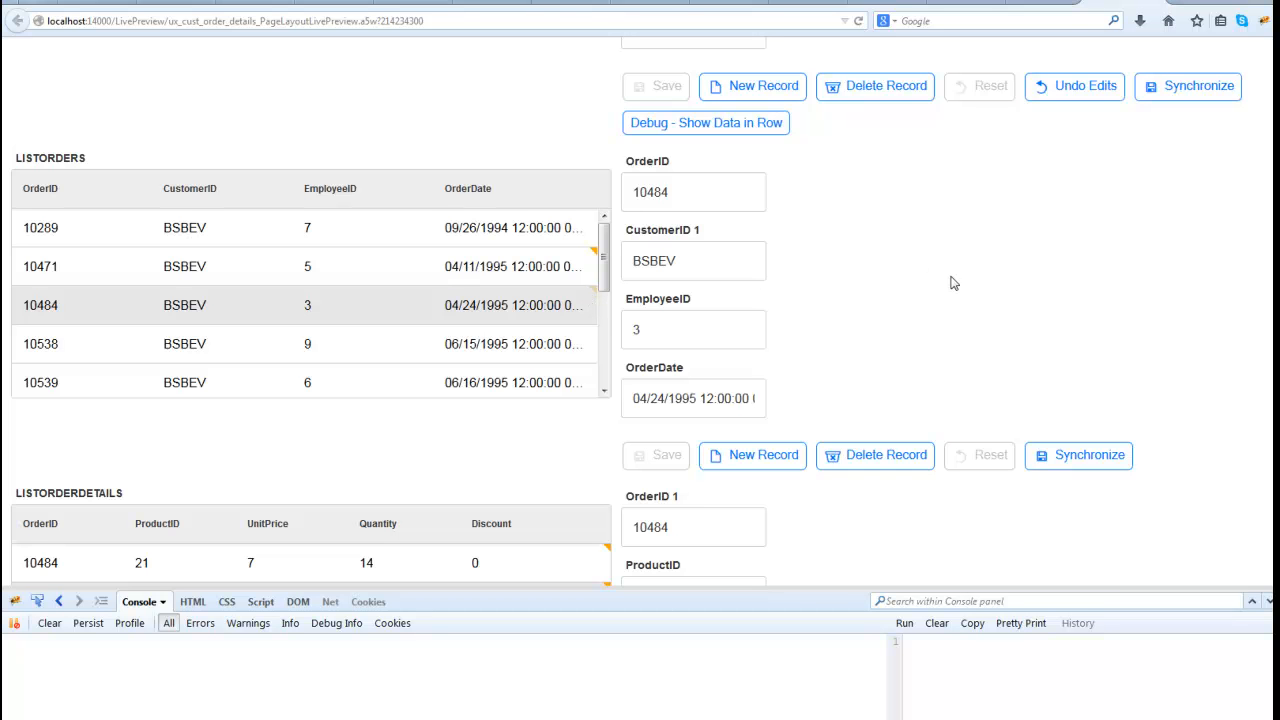
{"action": "scroll", "coordinate": [953, 283], "scroll_direction": "up", "scroll_amount": 4}
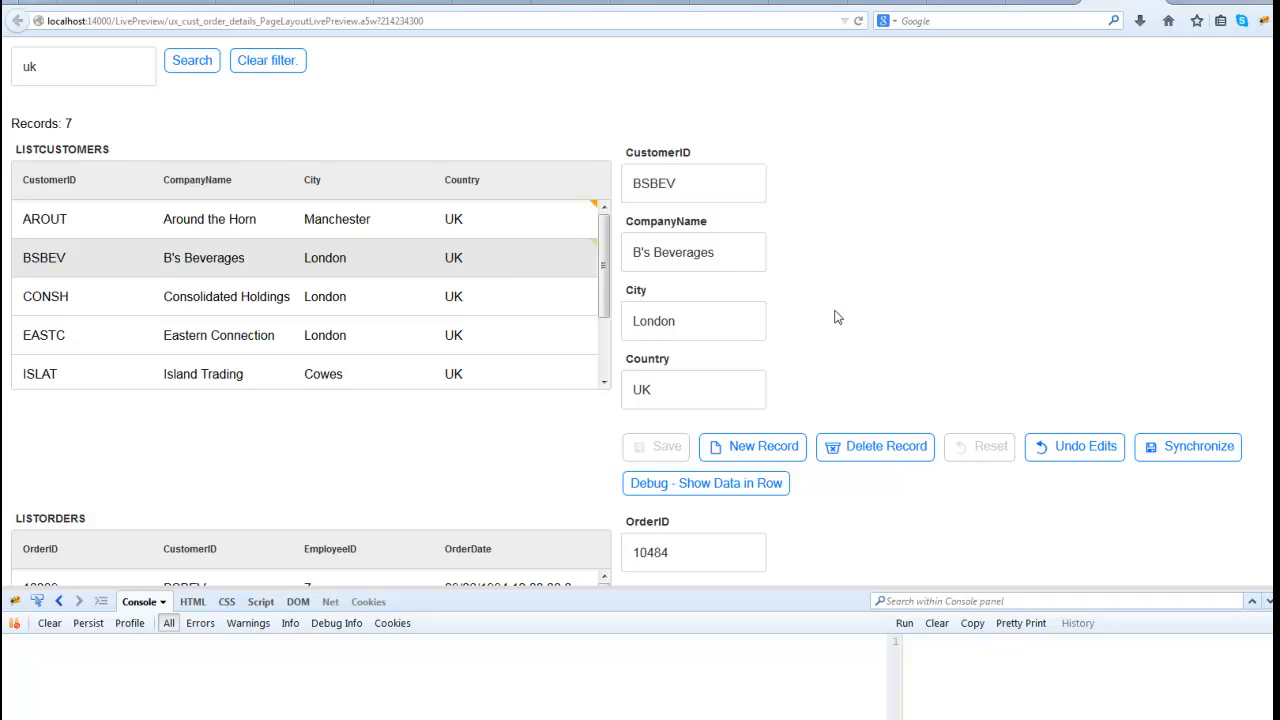
{"action": "scroll", "coordinate": [855, 318], "scroll_direction": "down", "scroll_amount": 5}
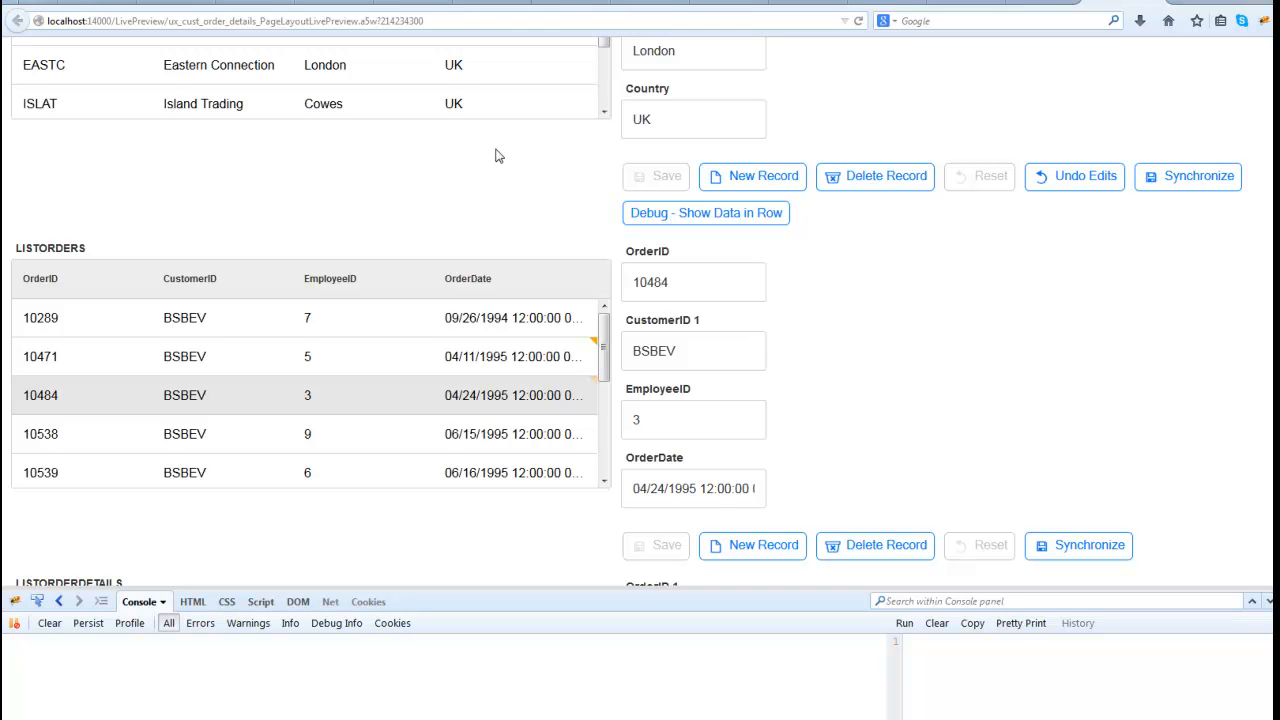
{"action": "scroll", "coordinate": [845, 395], "scroll_direction": "down", "scroll_amount": 5}
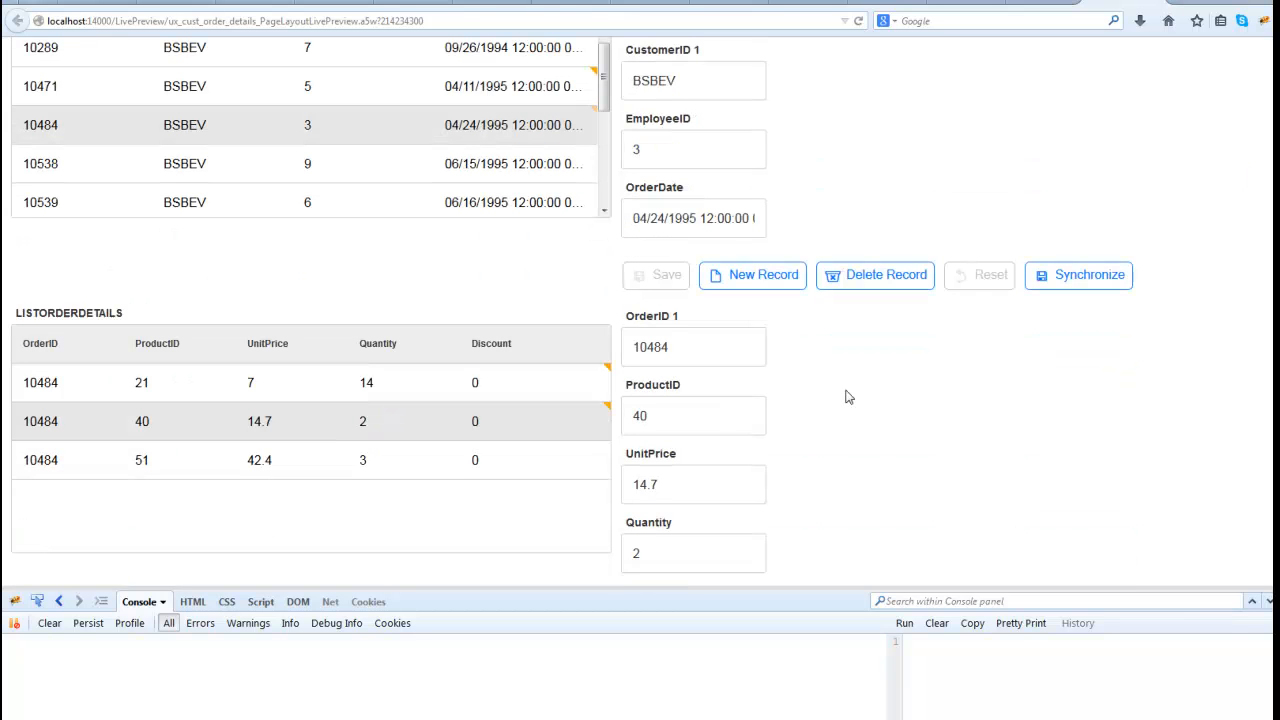
- Add a detail record with ProductID 6, UnitPrice 6, Quantity 6 and Discount 0 to the order dated 04/24/1995, and save it
{"action": "left_click", "coordinate": [213, 465]}
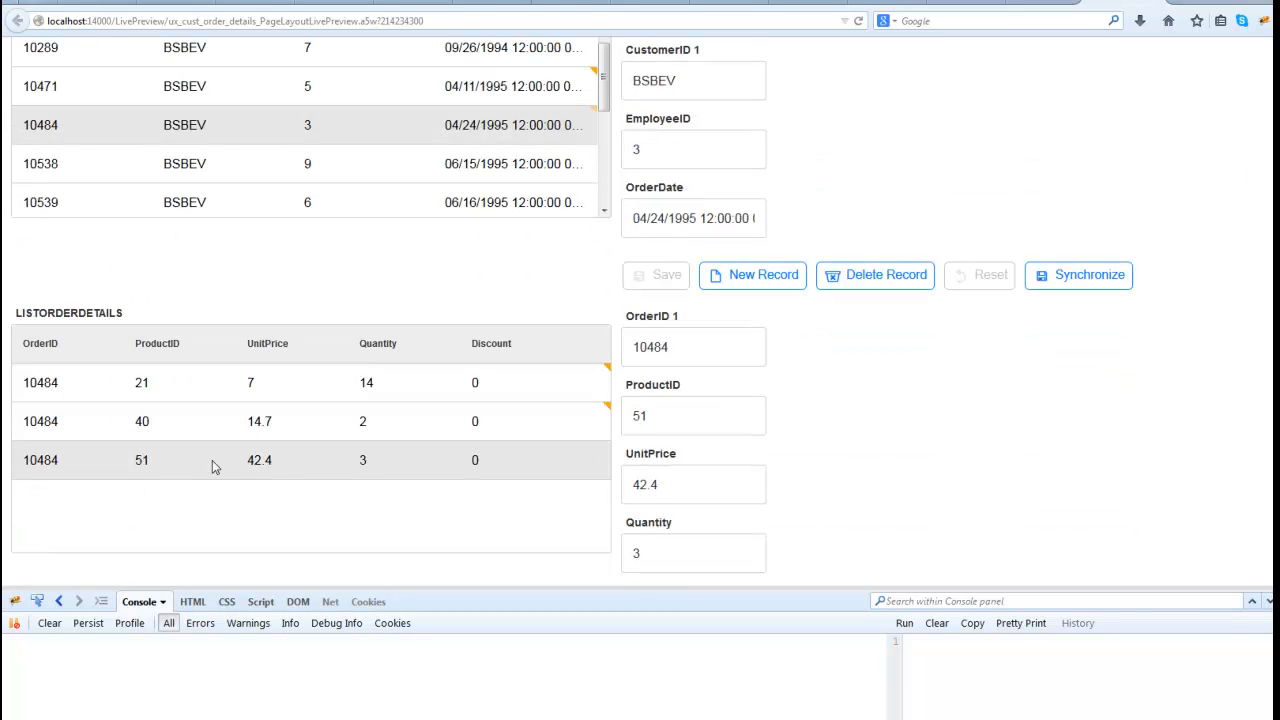
{"action": "scroll", "coordinate": [591, 380], "scroll_direction": "down", "scroll_amount": 4}
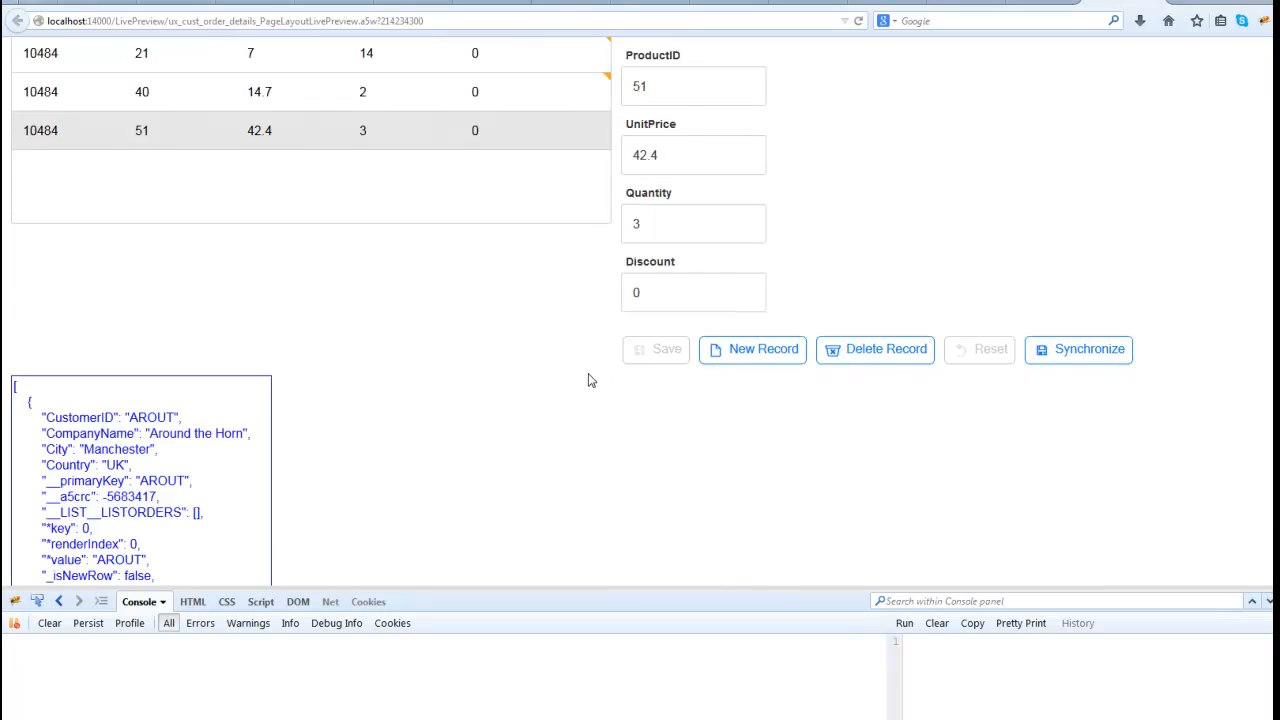
{"action": "scroll", "coordinate": [590, 380], "scroll_direction": "up", "scroll_amount": 3}
{"action": "scroll", "coordinate": [763, 466], "scroll_direction": "down", "scroll_amount": 2}
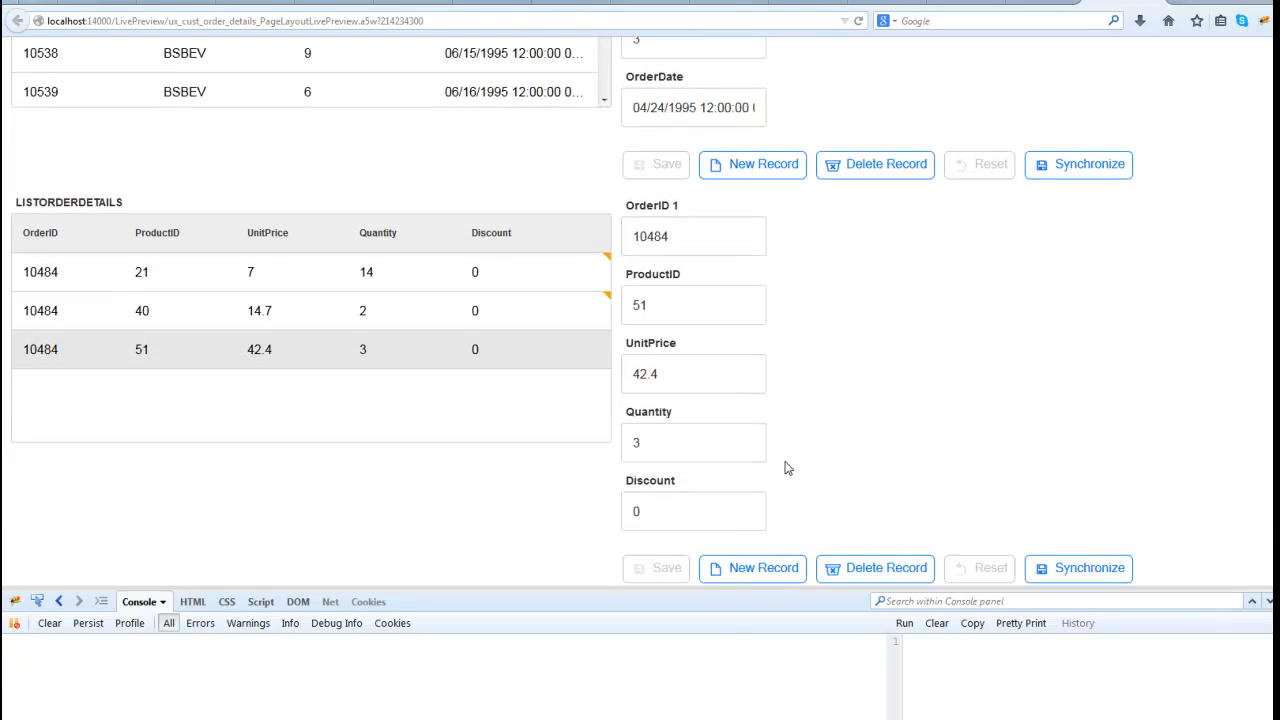
{"action": "left_click", "coordinate": [741, 503]}
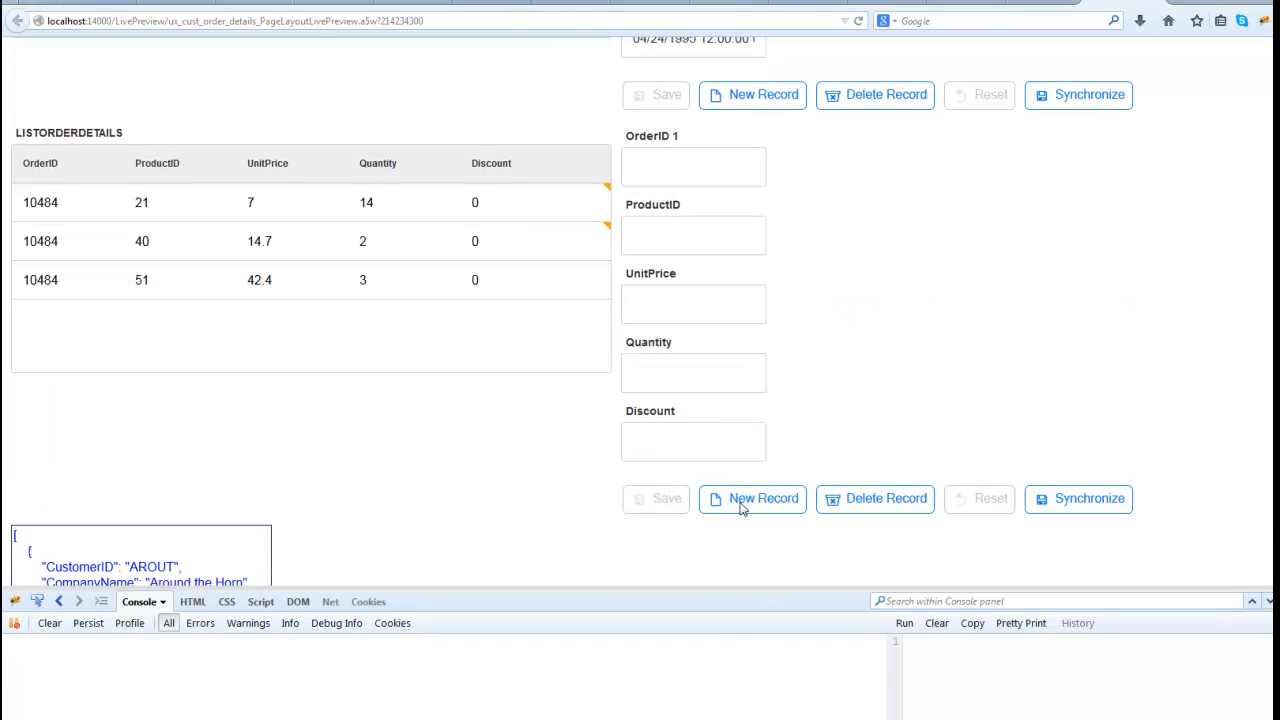
{"action": "left_click", "coordinate": [654, 227]}
{"action": "type", "text": "6"}
{"action": "left_click", "coordinate": [666, 300]}
{"action": "type", "text": "66"}
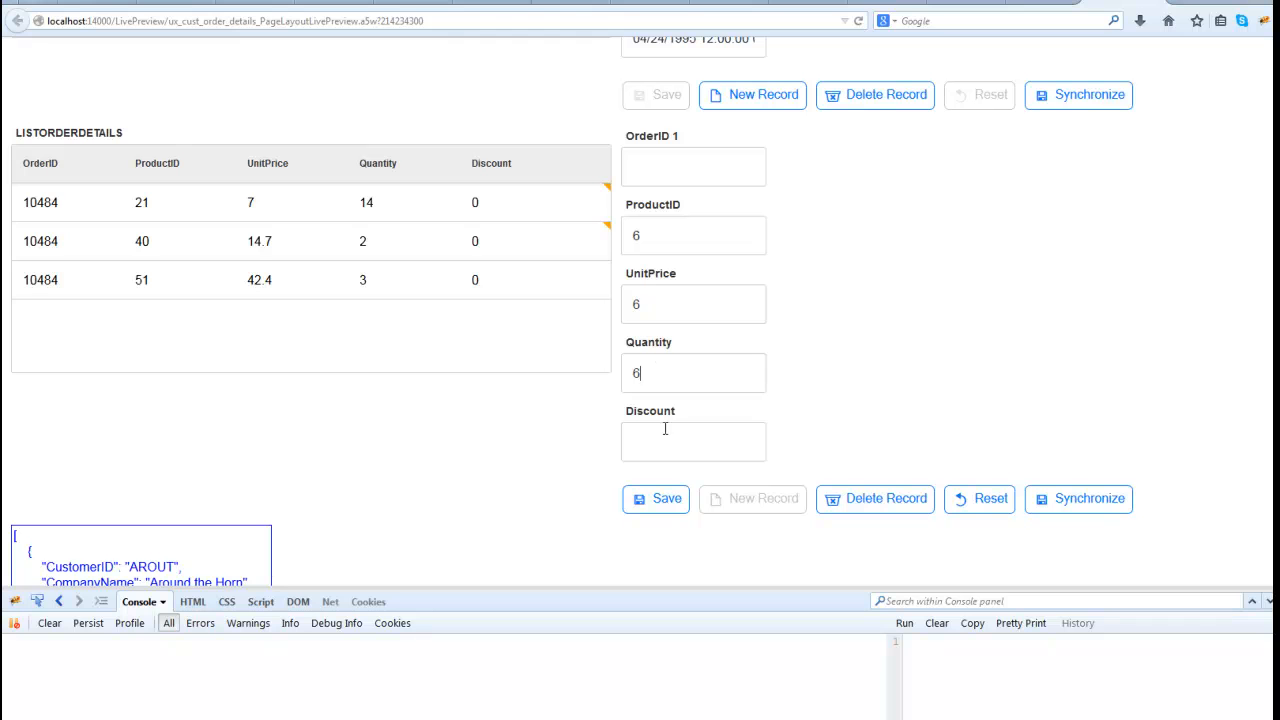
{"action": "left_click", "coordinate": [667, 507]}
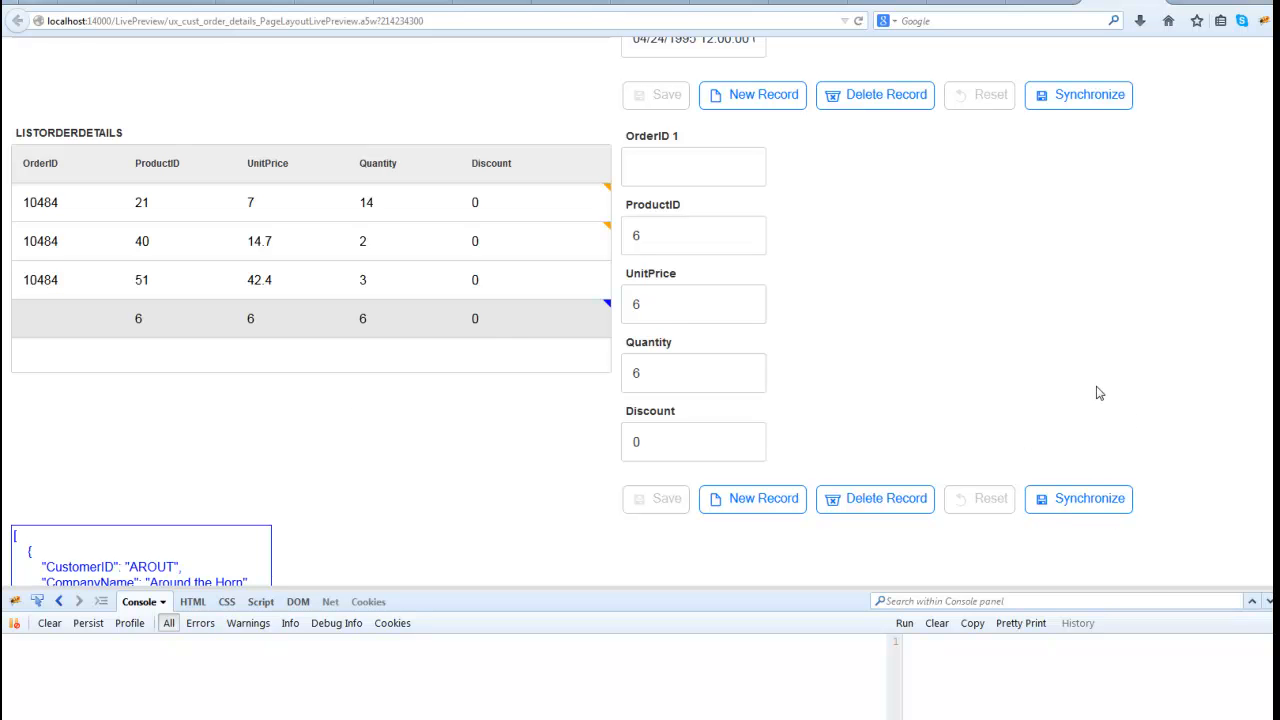
- Synchronize all pending customer, order and order detail changes with the server from the customers form
{"action": "scroll", "coordinate": [1098, 393], "scroll_direction": "up", "scroll_amount": 10}
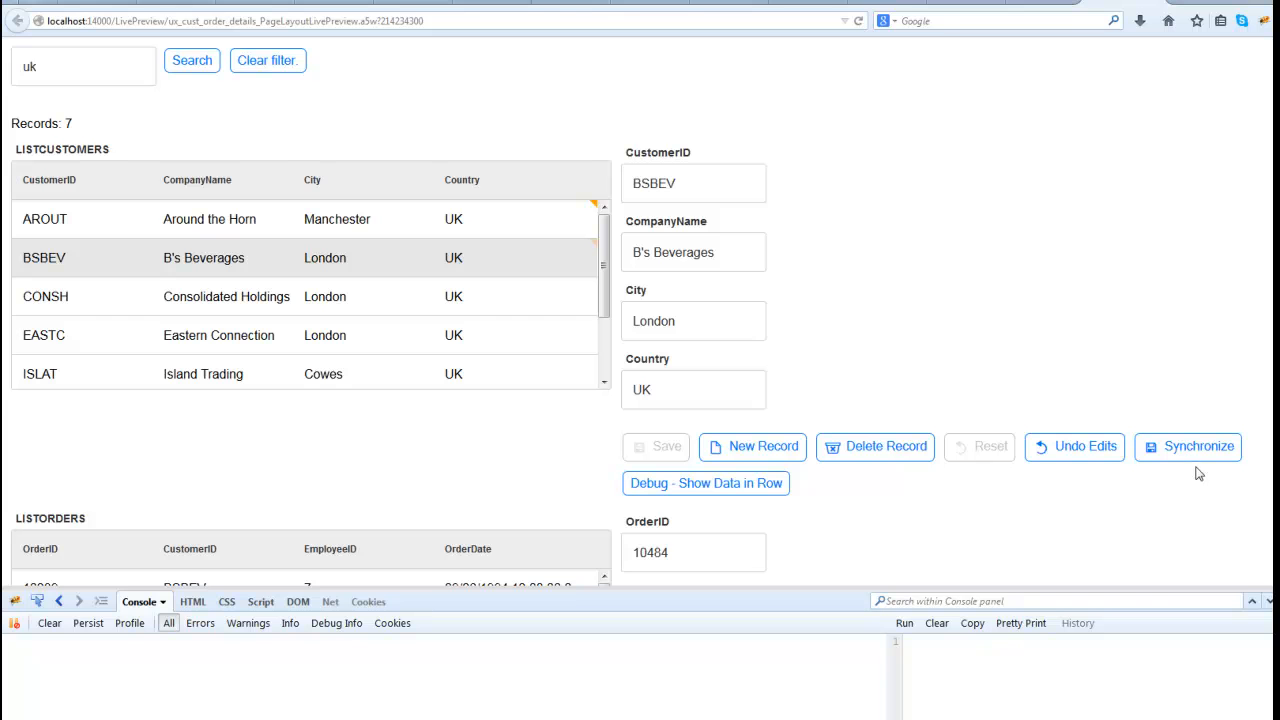
{"action": "left_click", "coordinate": [1187, 455]}
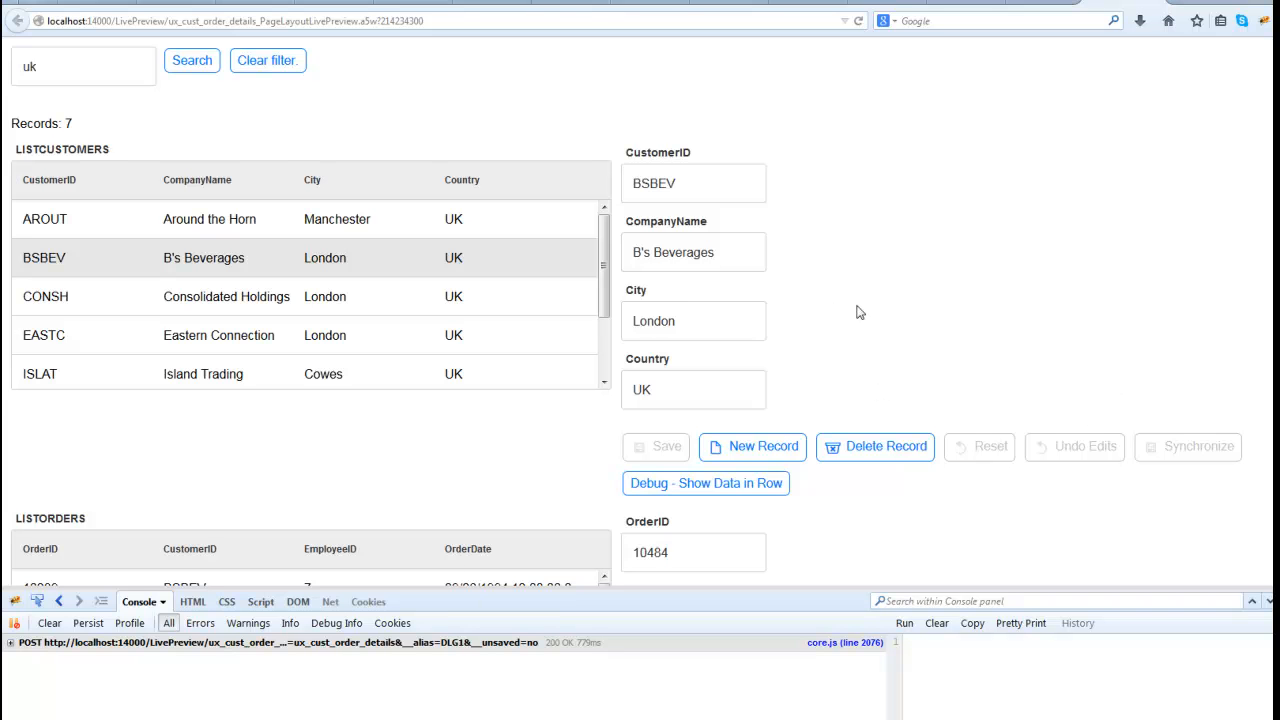
- Expand the synchronization POST request in the console and enlarge the developer tools area to read its response
{"action": "scroll", "coordinate": [872, 314], "scroll_direction": "down", "scroll_amount": 10}
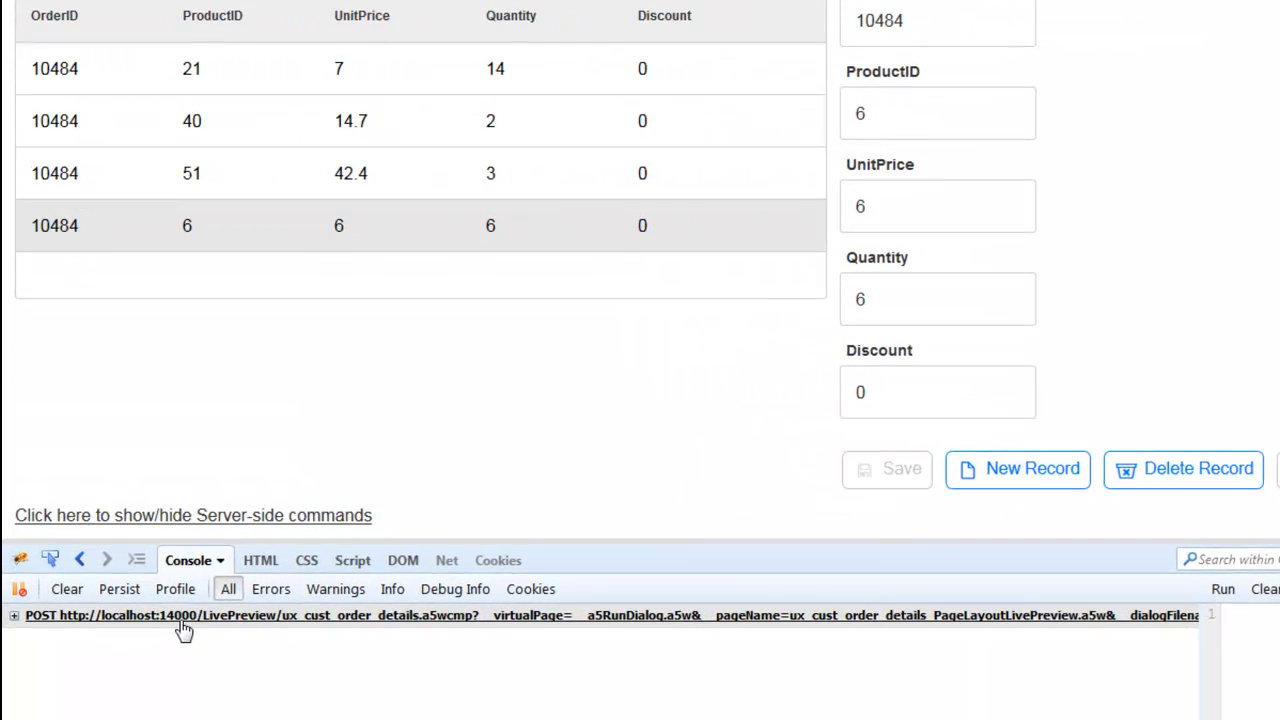
{"action": "left_click", "coordinate": [184, 616]}
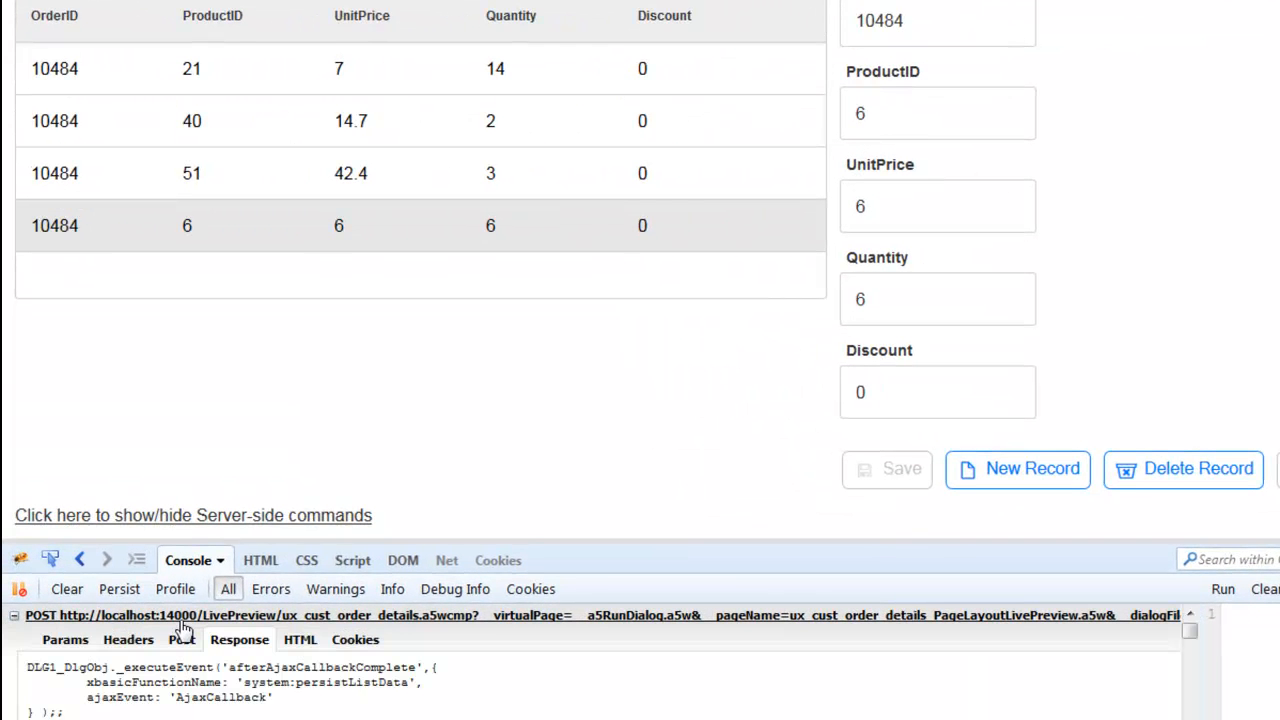
{"action": "left_click_drag", "start_coordinate": [236, 540], "coordinate": [300, 310]}
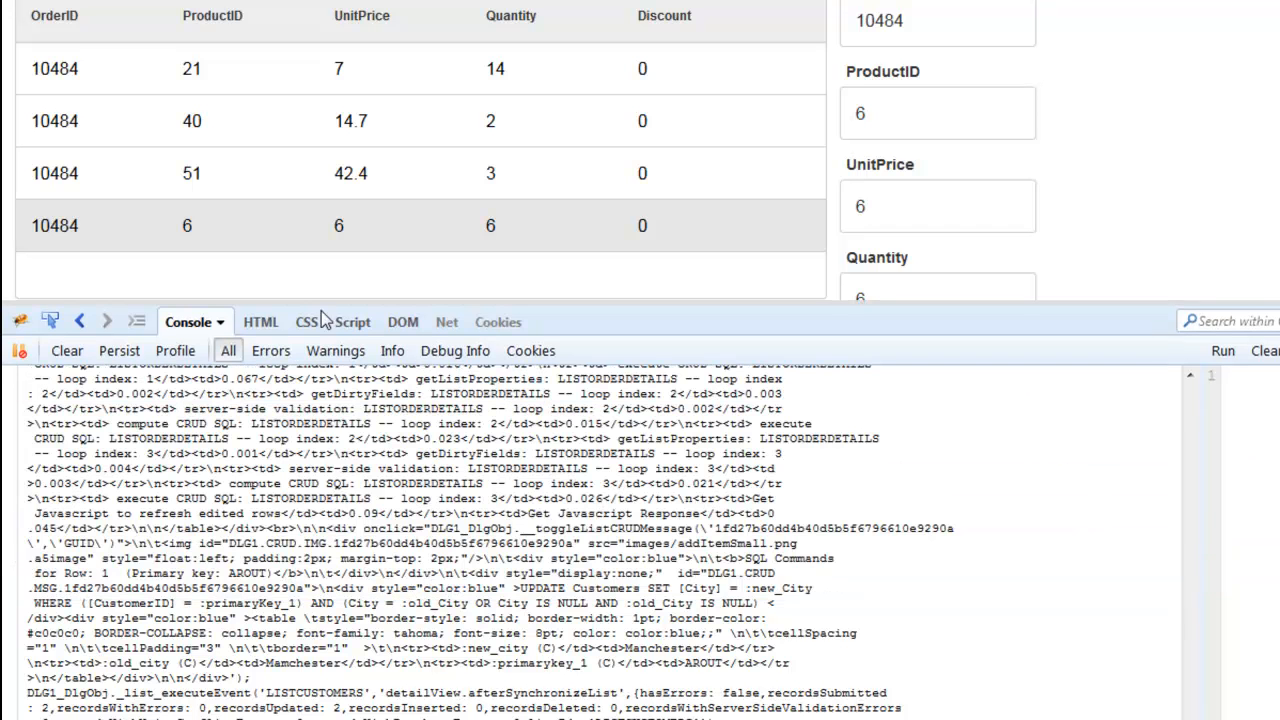